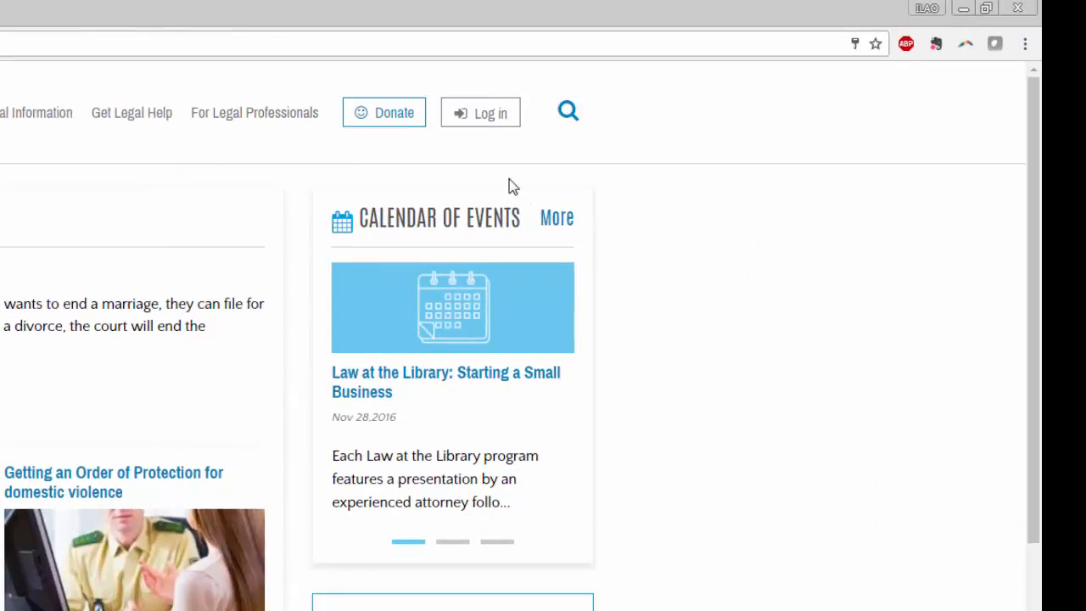
Step: Log in to the site with the saved test account's username and password
click(490, 117)
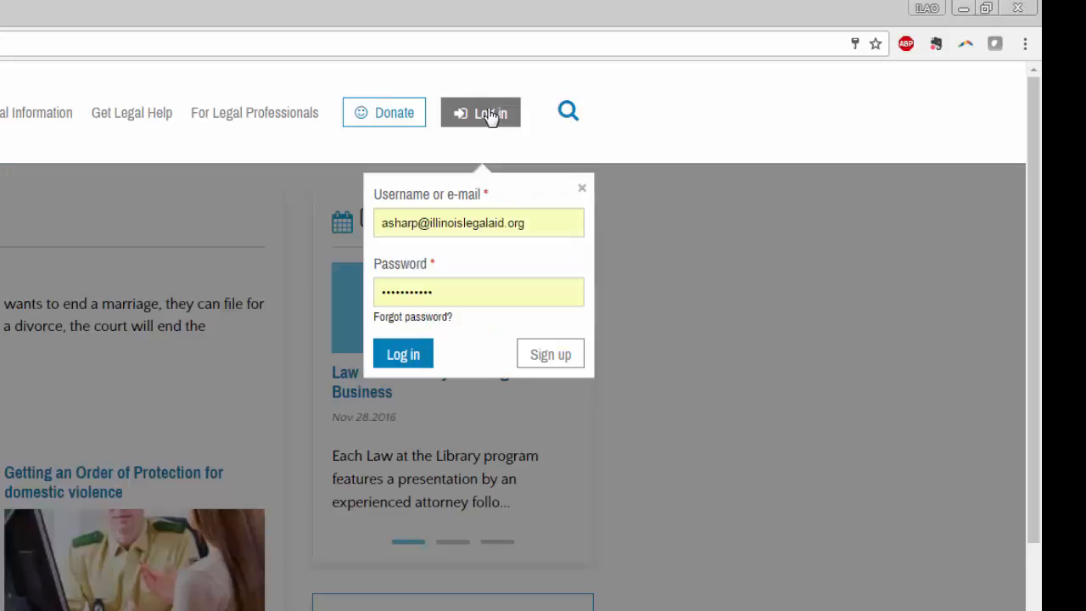
click(552, 224)
click(506, 270)
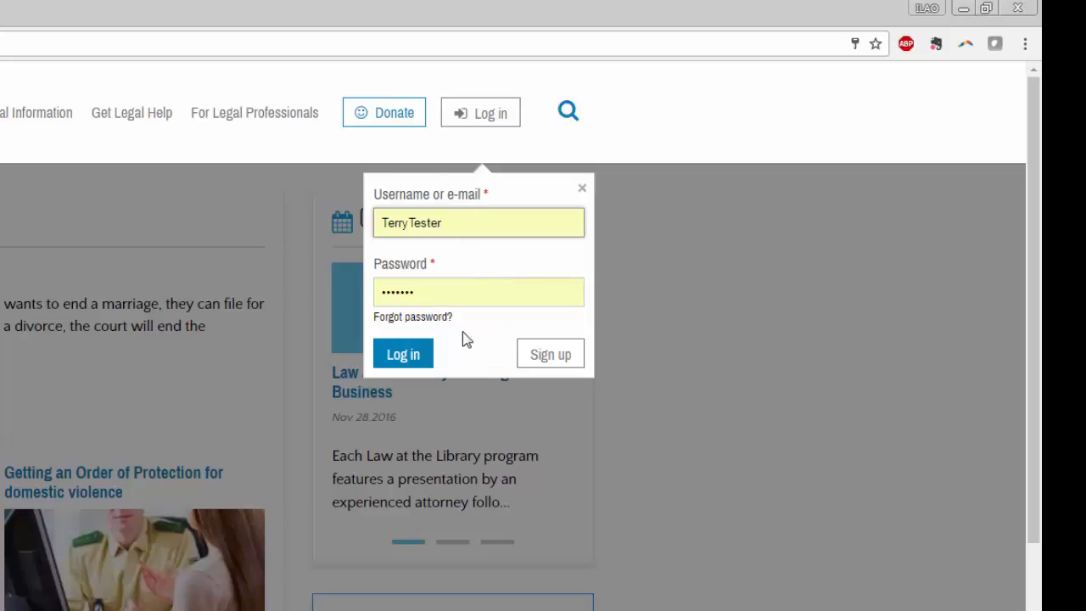
click(420, 360)
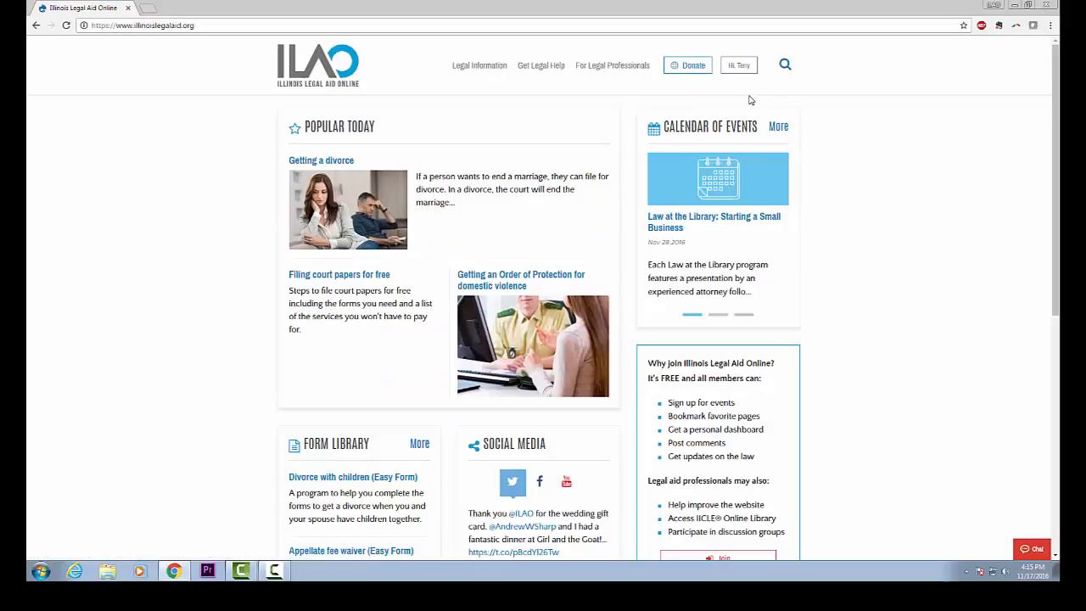
Step: Open the "Getting a divorce" article for editing and start tracking changes in its Overview text
click(346, 163)
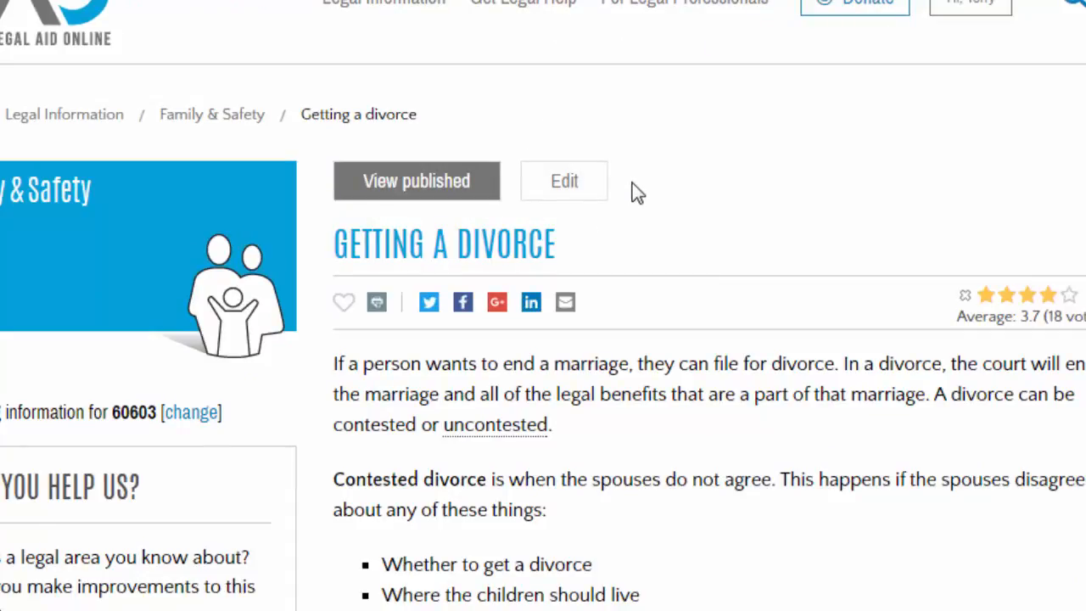
click(564, 184)
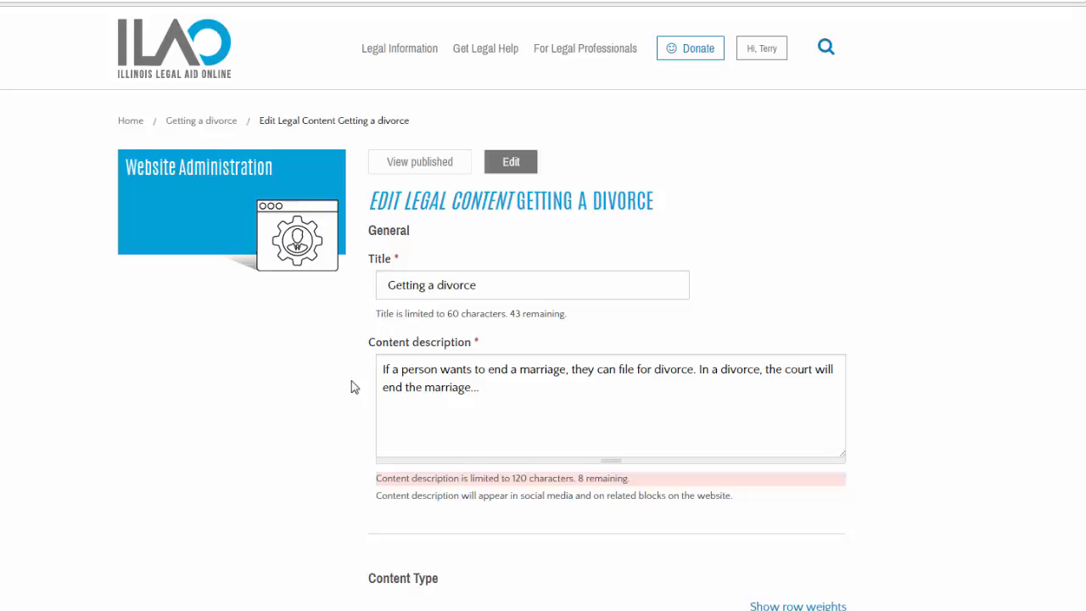
scroll(355, 387, down, 5)
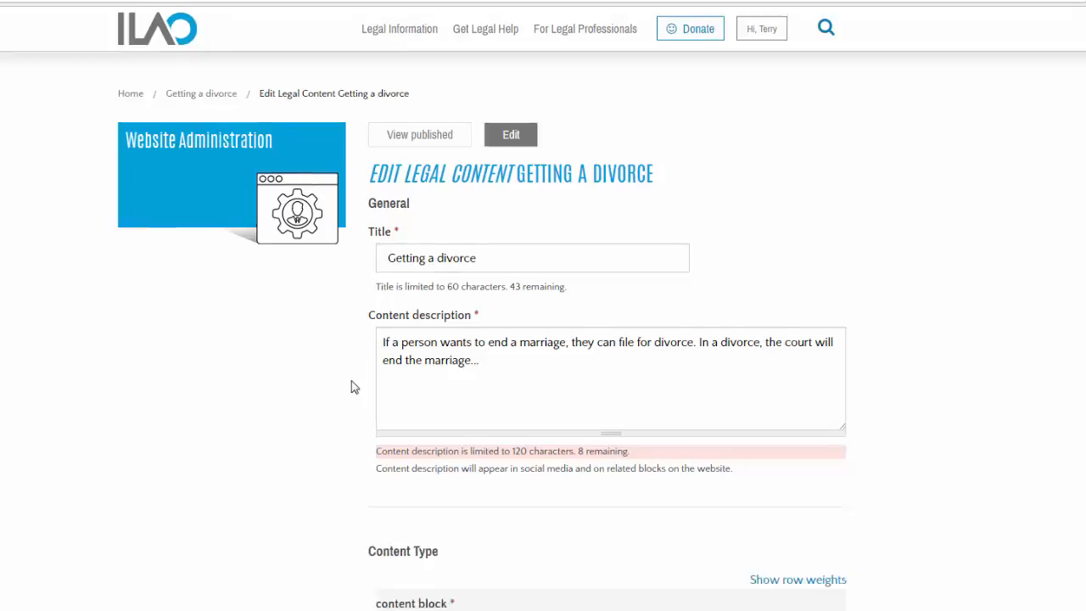
scroll(355, 387, down, 1)
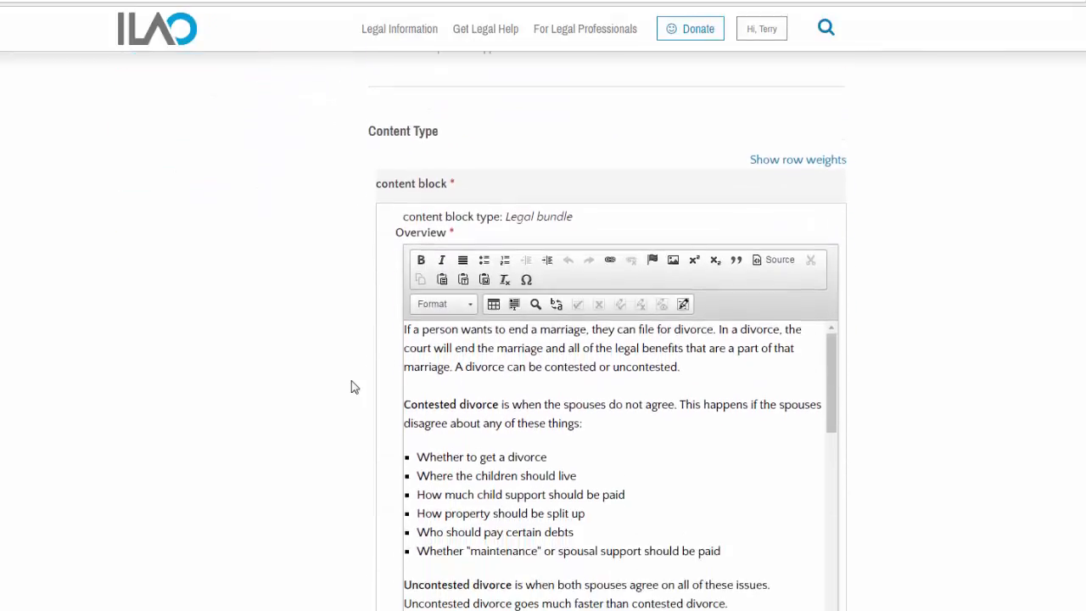
scroll(354, 386, down, 1)
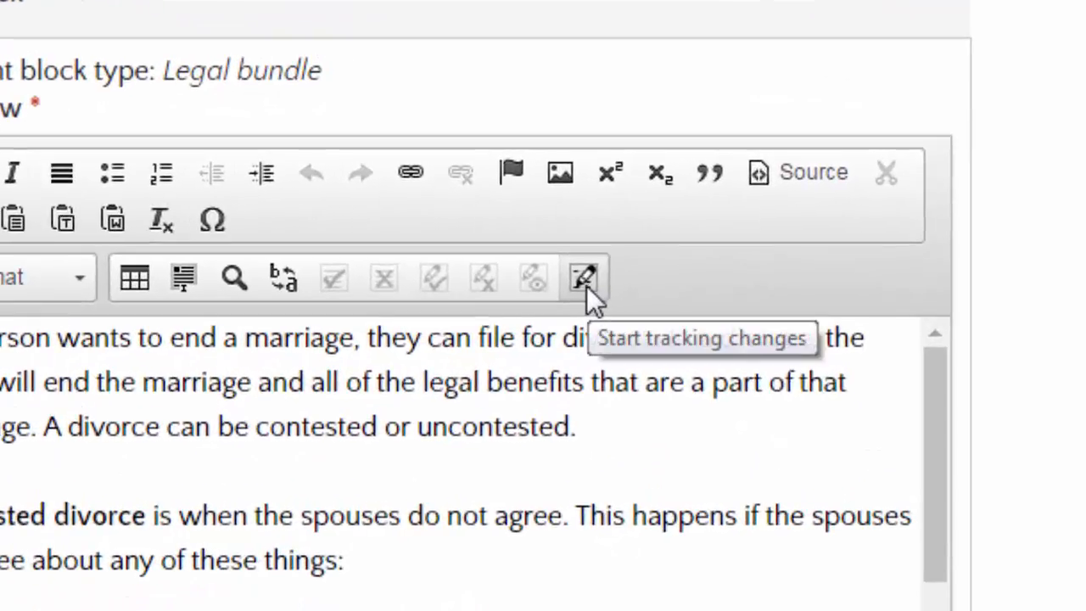
click(585, 280)
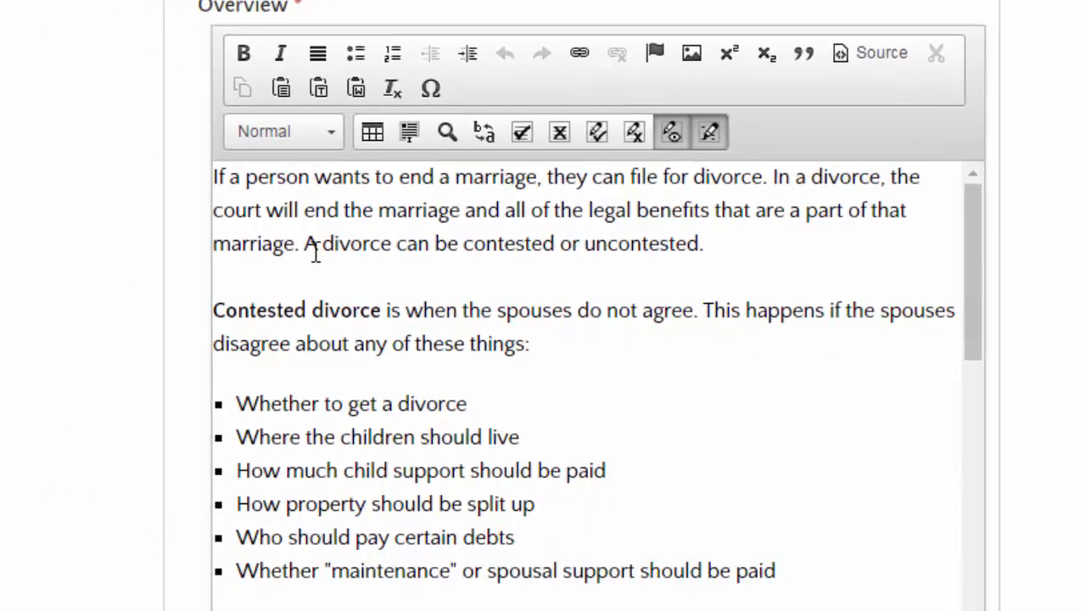
Step: Delete the first paragraph's last sentence and add a new paragraph below it reading "A divorce can be contested or unconstested."
drag(307, 246, 722, 254)
key(Delete)
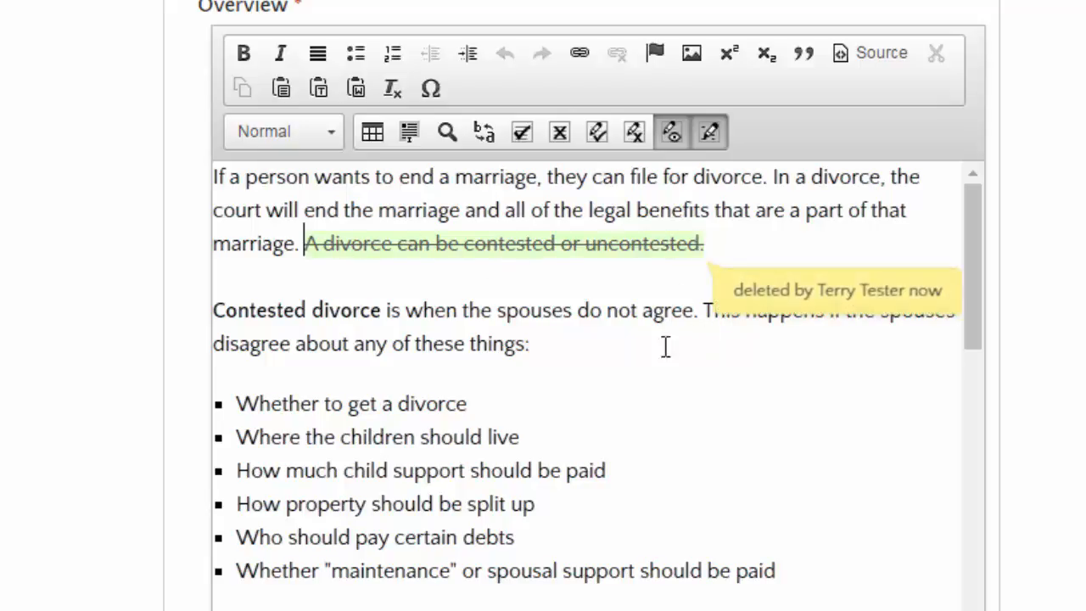
click(744, 246)
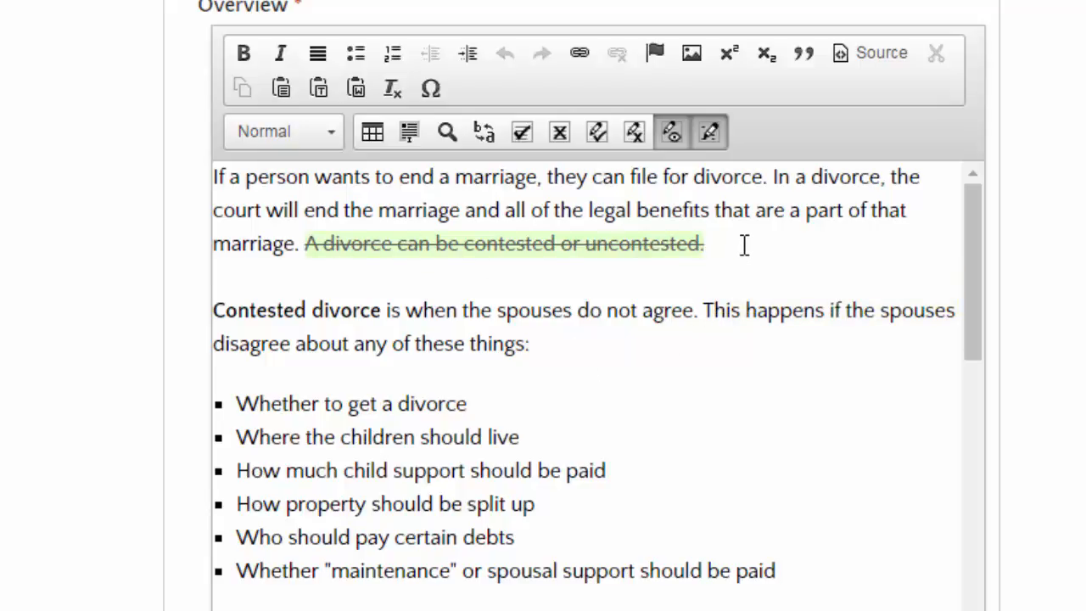
key(Return)
text(A divorc)
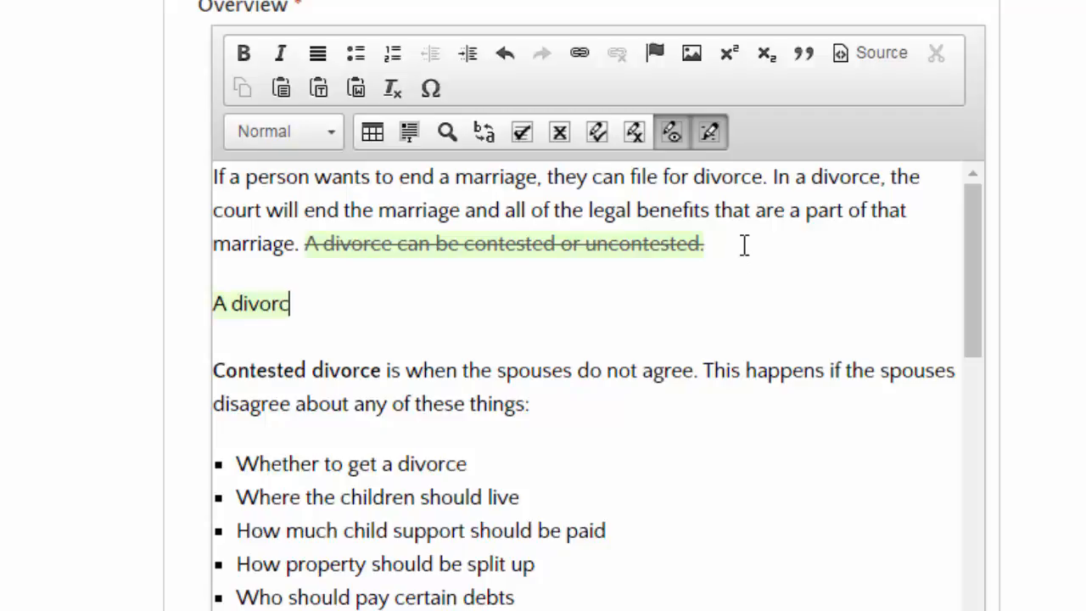
text(e can be conteste)
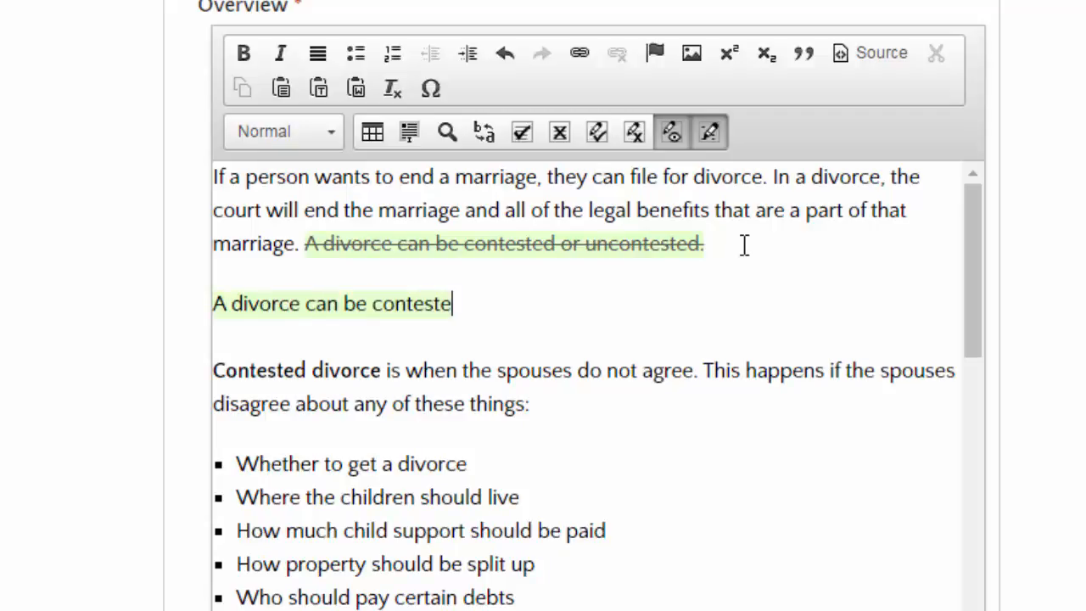
text(d or unconstested.)
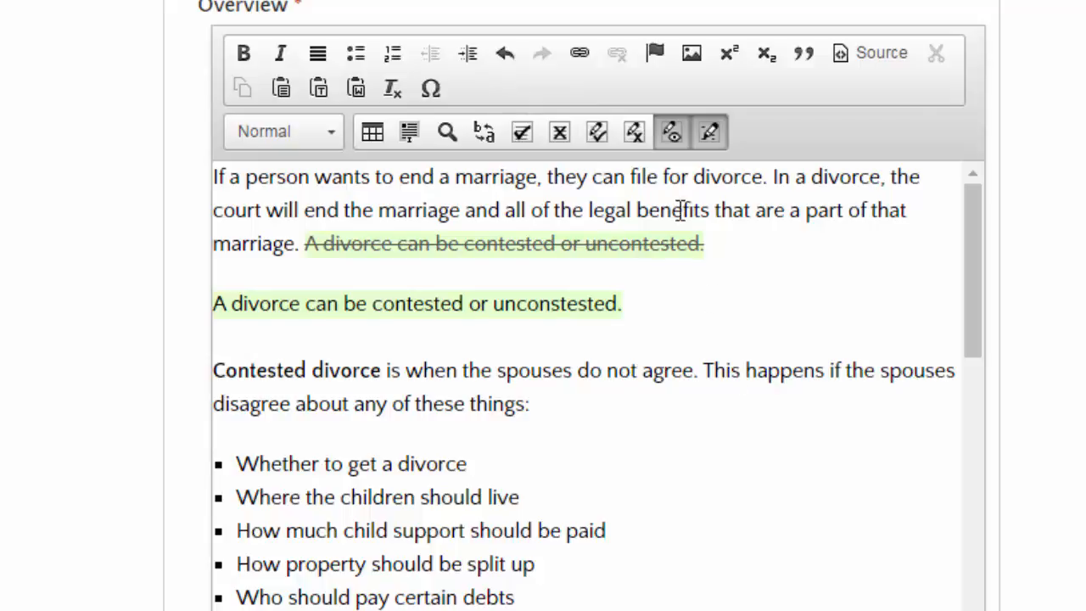
scroll(721, 492, down, 3)
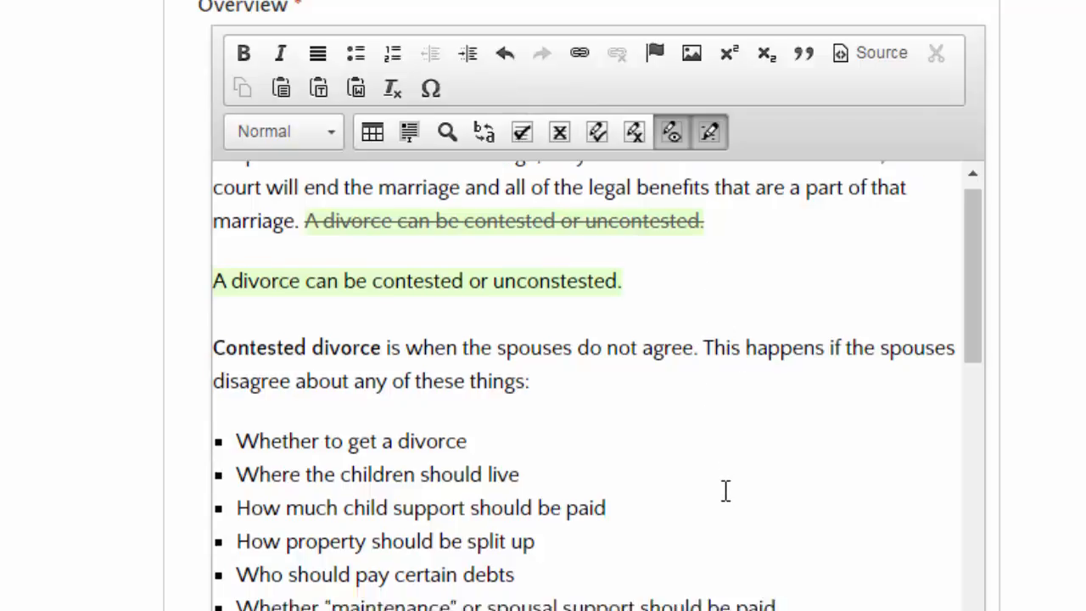
drag(418, 590, 479, 592)
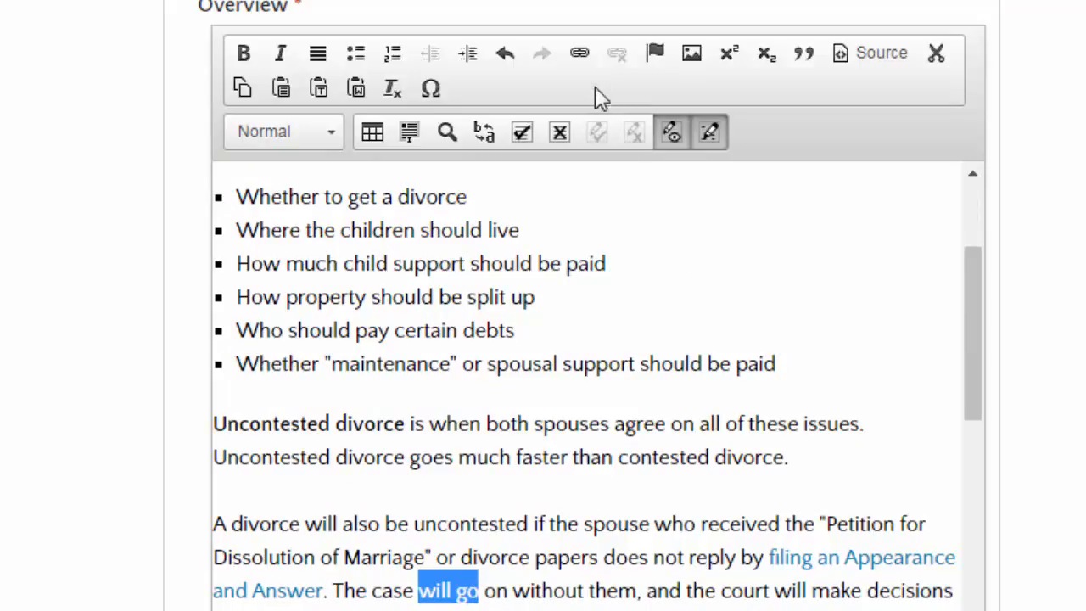
click(584, 64)
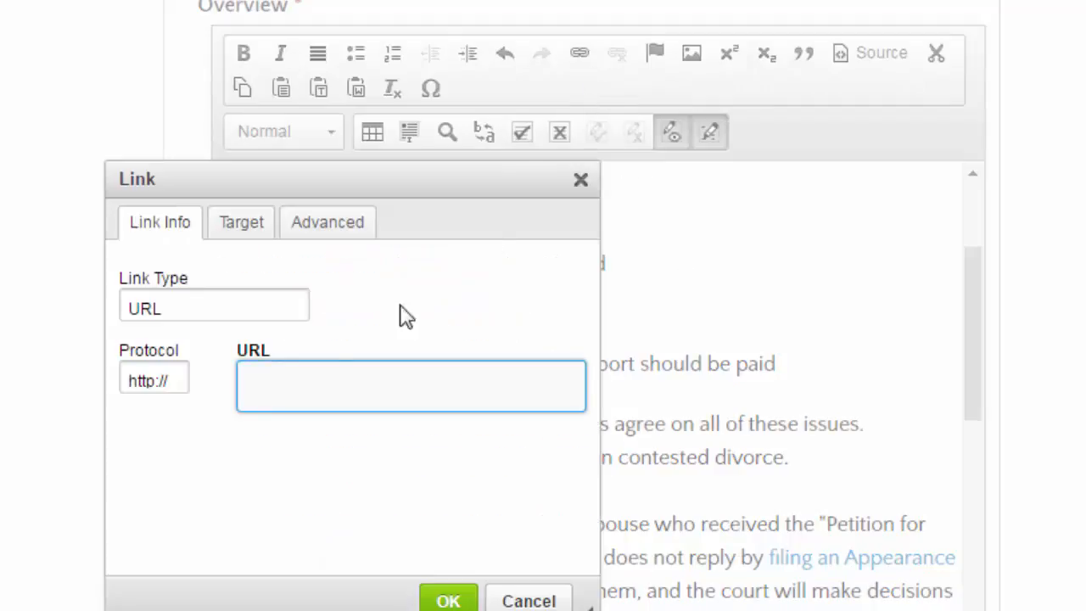
click(293, 376)
text(google.com)
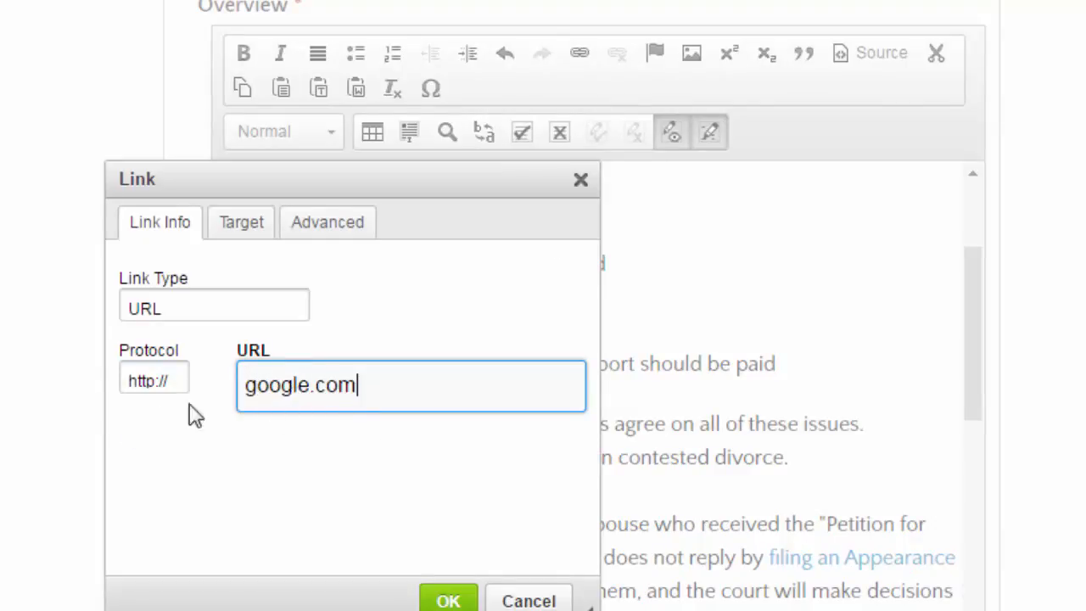
click(547, 598)
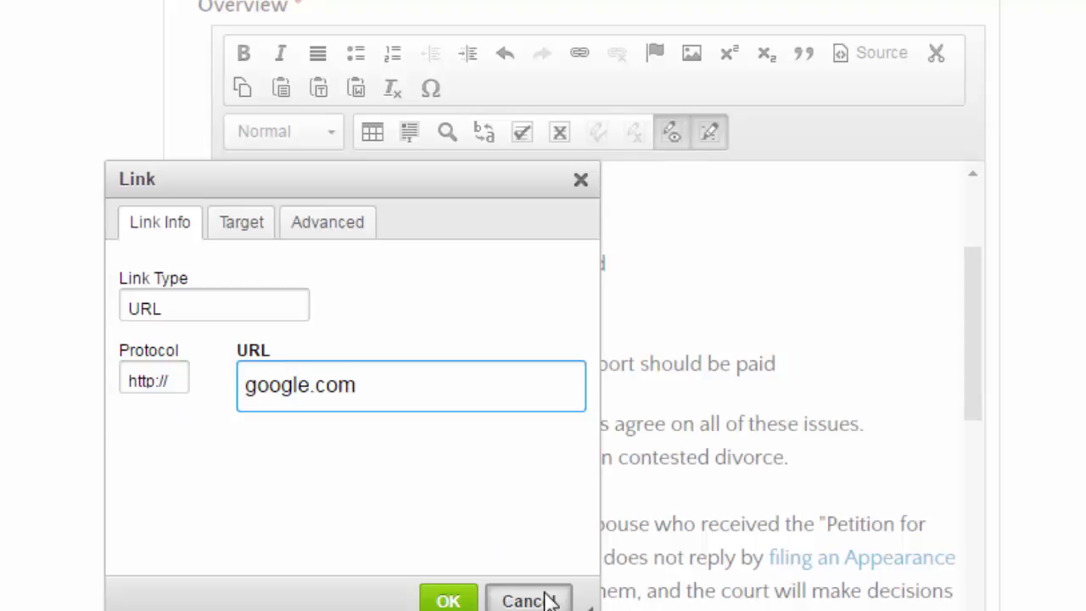
click(556, 3)
click(620, 578)
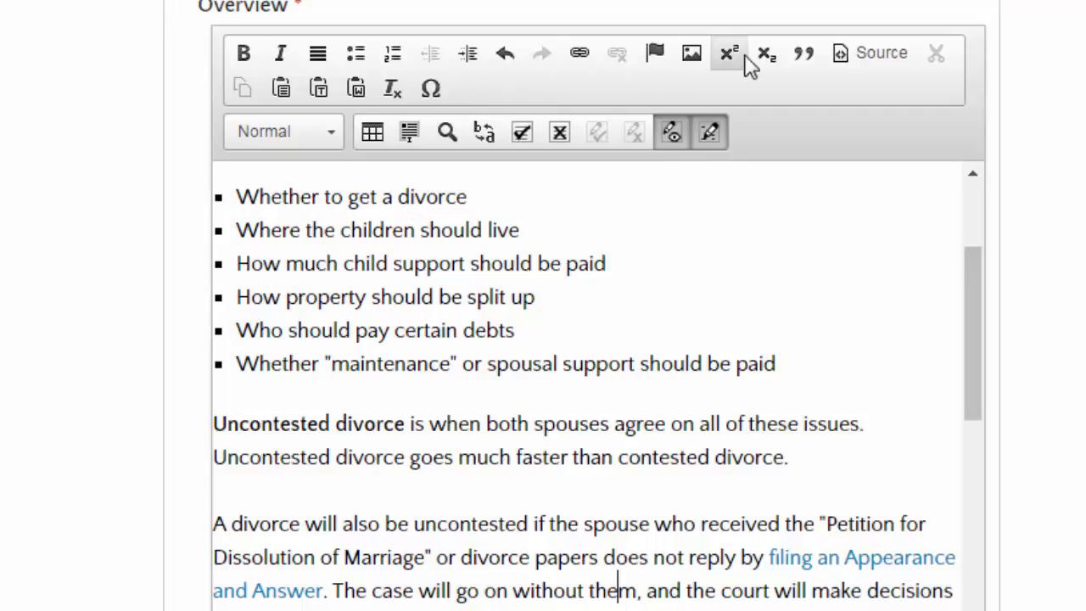
click(356, 89)
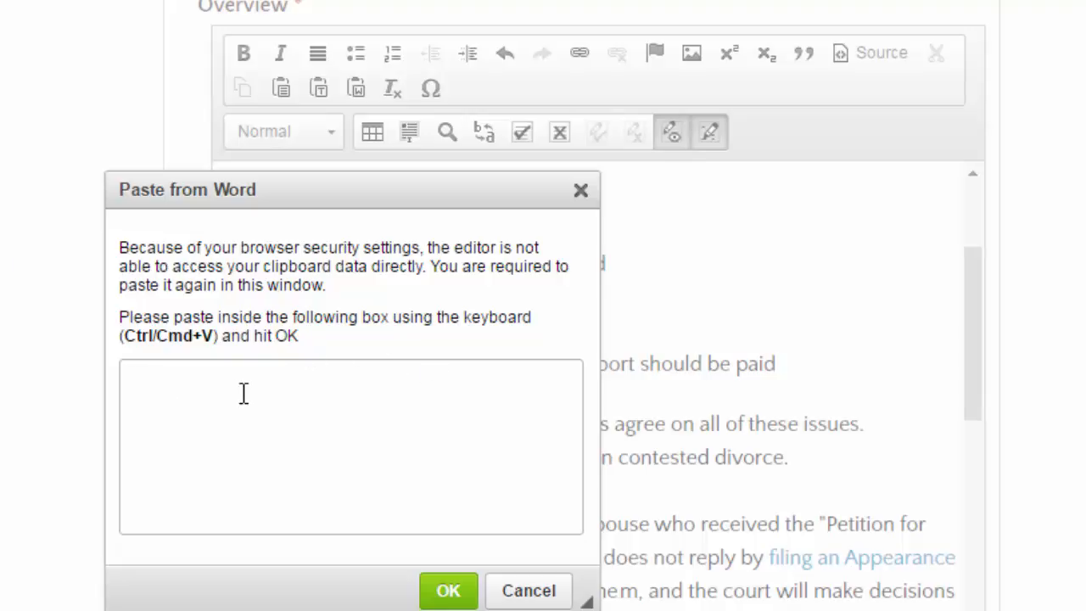
click(531, 600)
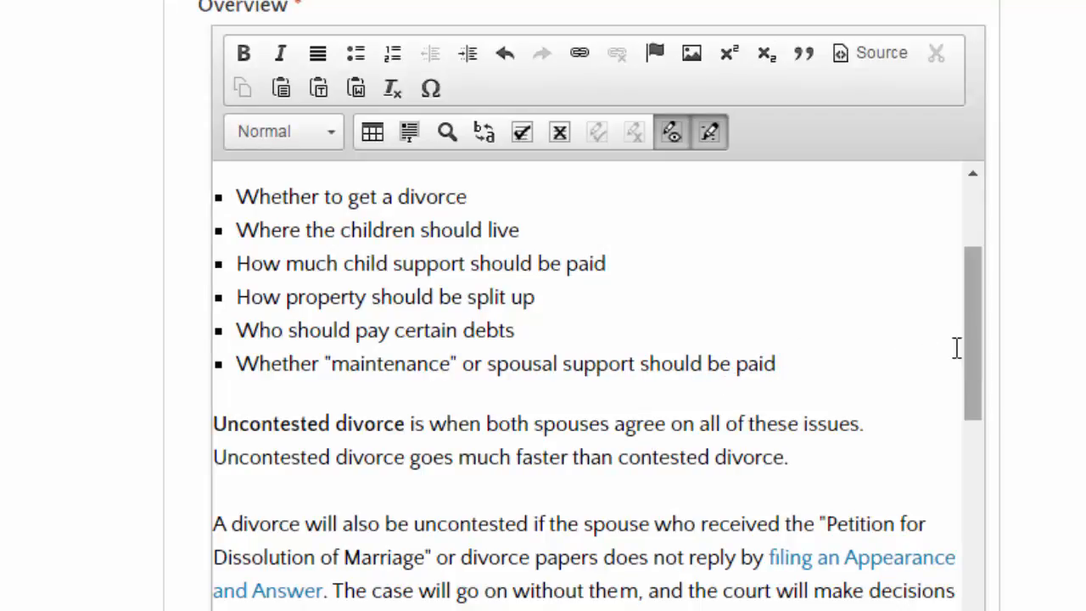
Step: Check the paragraph format of the "Time for getting a divorce" heading and the available heading styles
scroll(807, 294, down, 5)
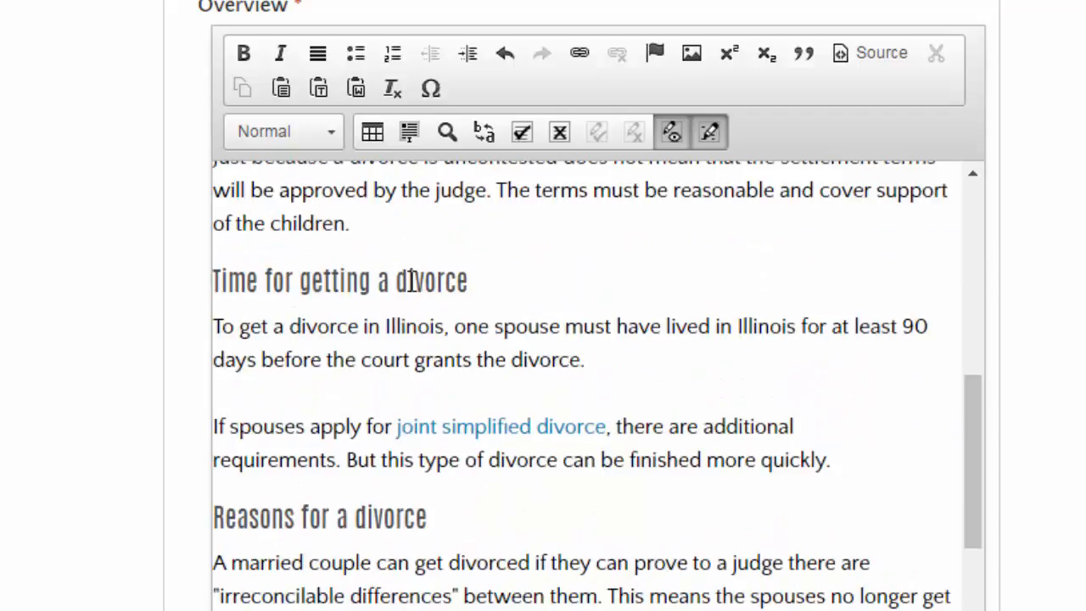
click(408, 282)
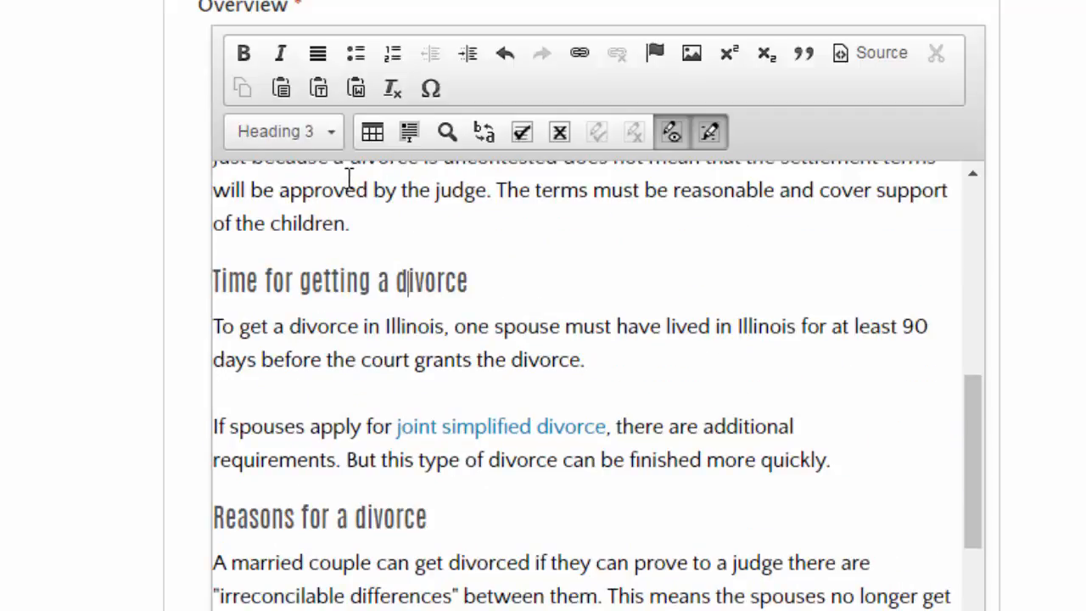
click(332, 134)
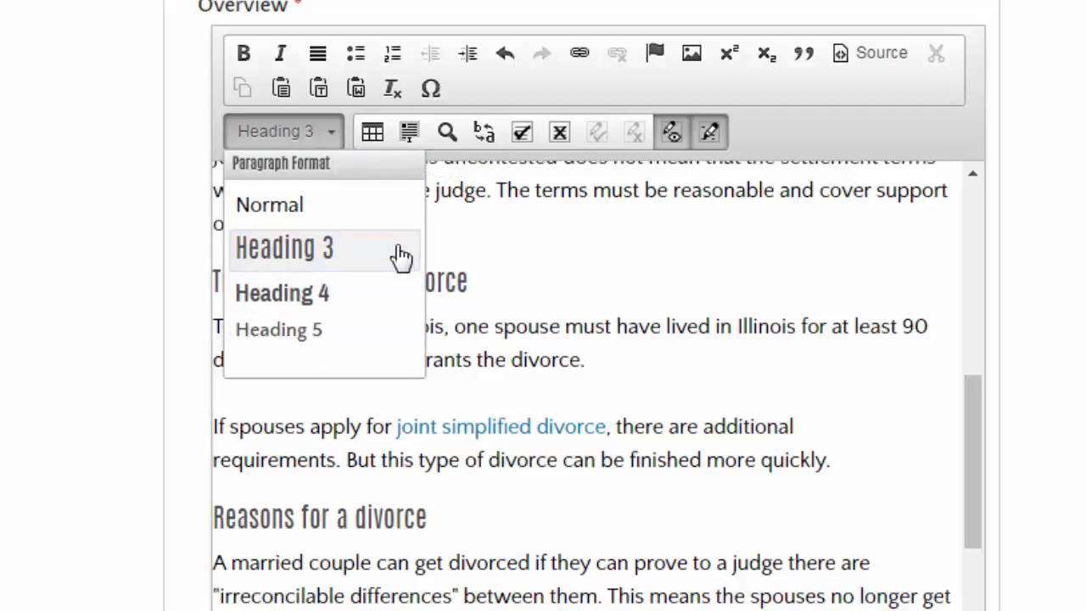
click(555, 308)
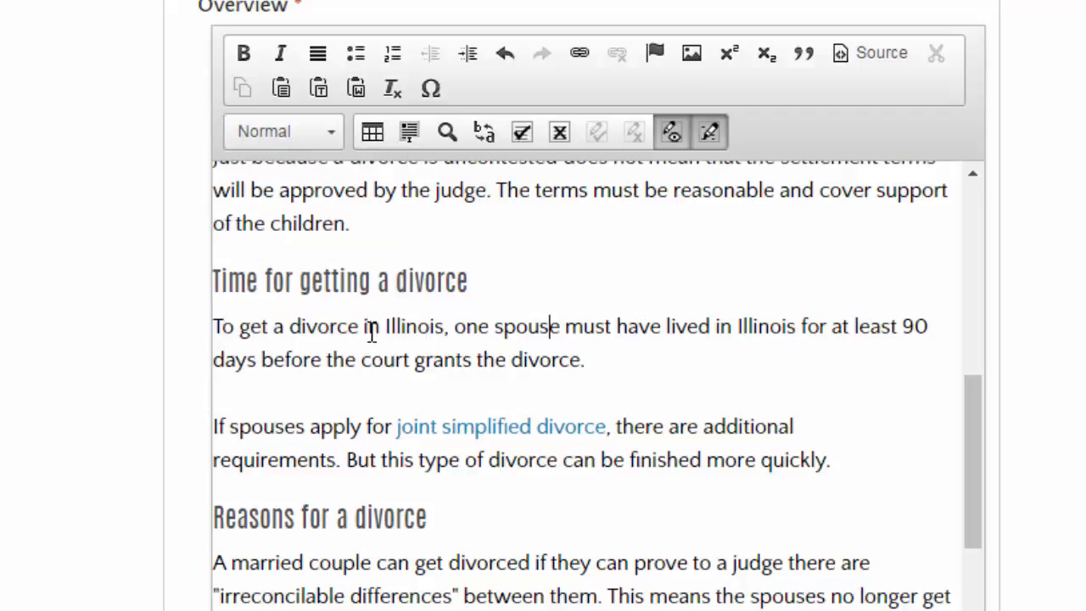
Step: Review the rest of the Overview text and the linked content lists, down to the revision information
scroll(424, 291, down, 8)
scroll(761, 416, down, 6)
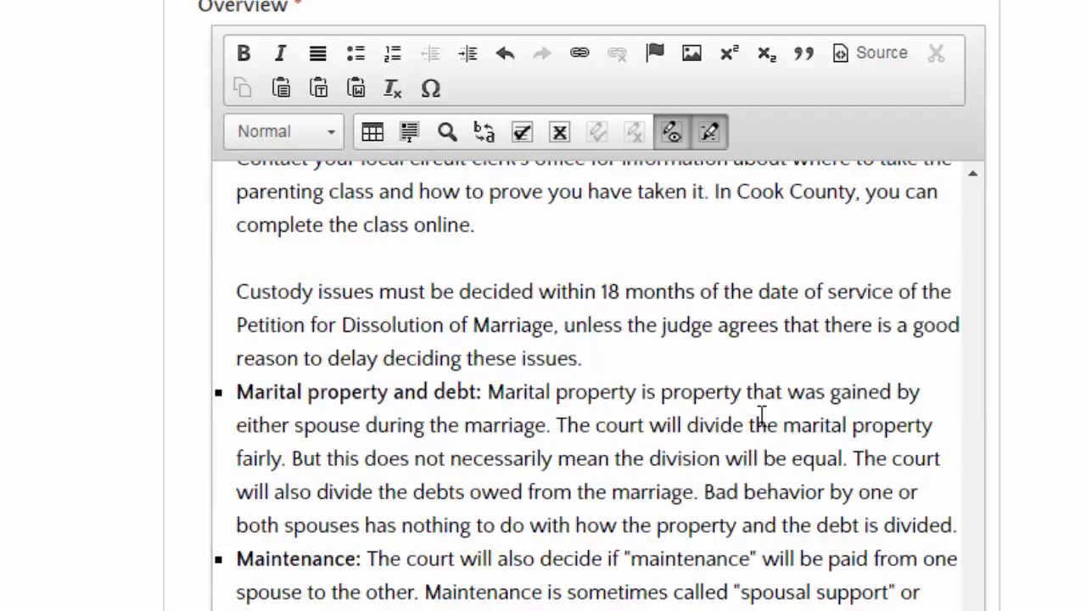
scroll(761, 416, down, 1)
scroll(675, 517, up, 2)
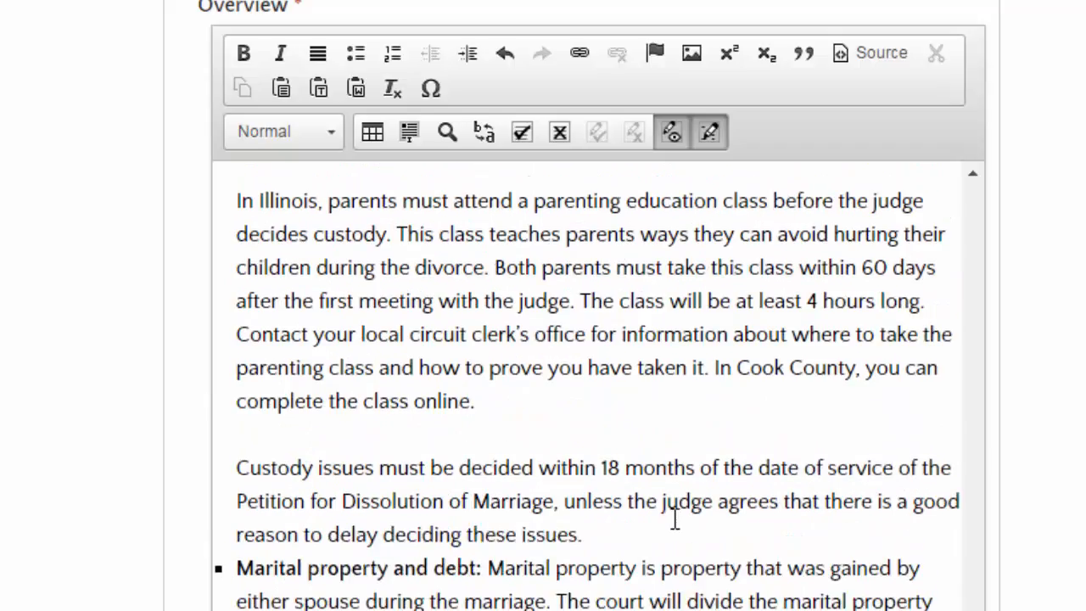
scroll(675, 517, down, 2)
scroll(662, 505, up, 5)
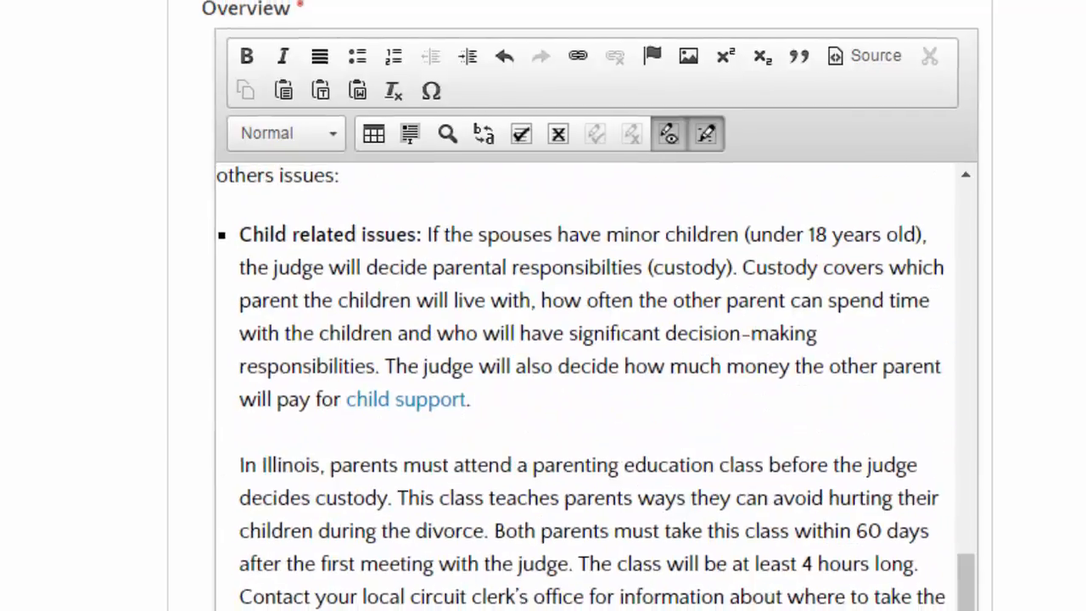
scroll(994, 446, down, 3)
scroll(994, 445, down, 3)
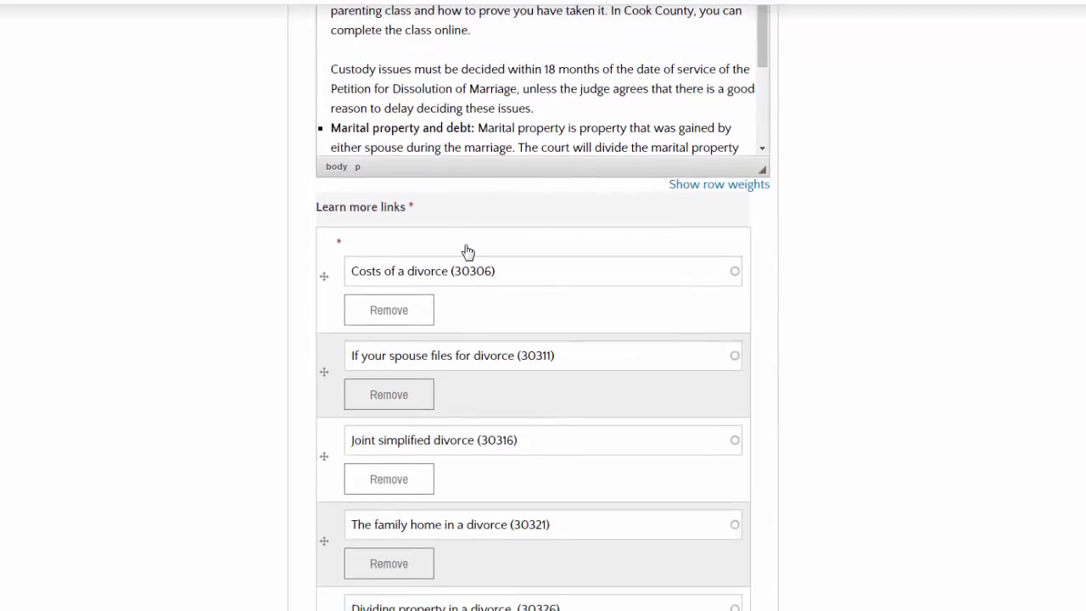
scroll(807, 383, down, 6)
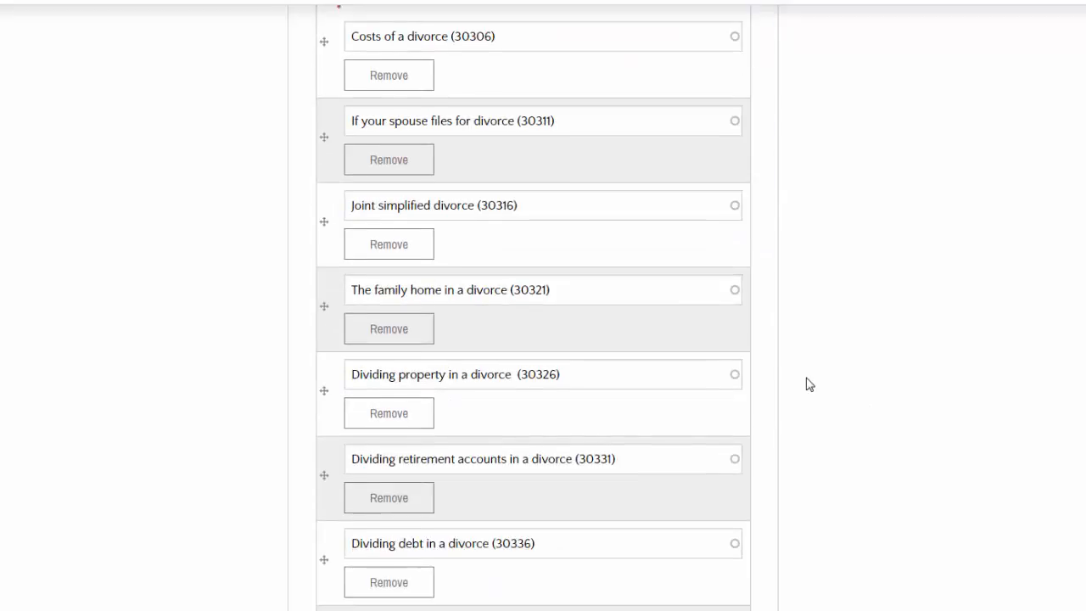
scroll(806, 382, down, 15)
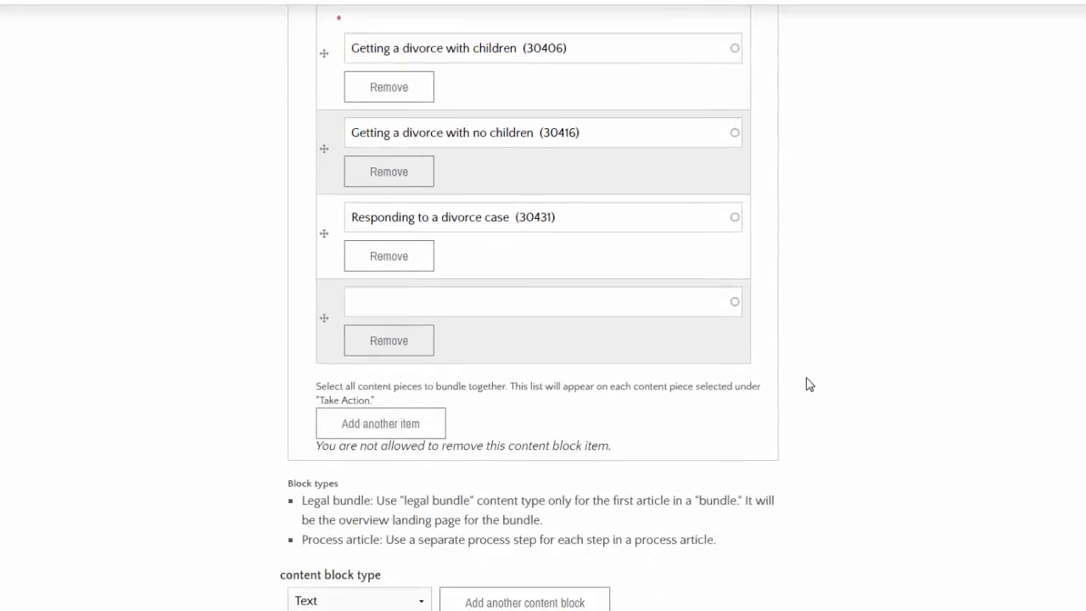
scroll(807, 382, down, 2)
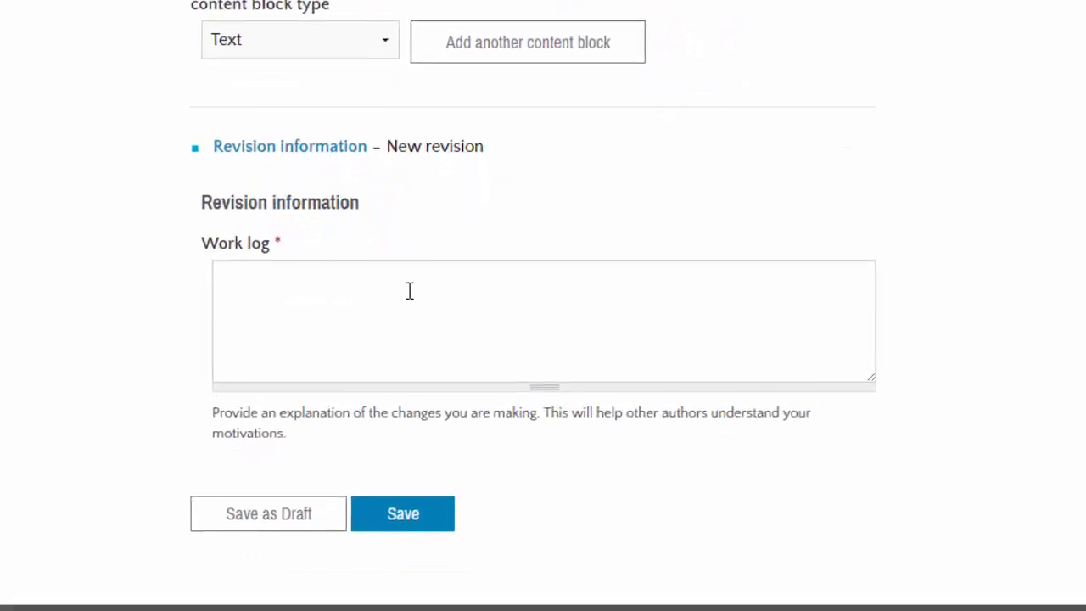
Step: Enter "I took out a sentence because I thought it was confusing." as the work log explanation for the new revision
click(439, 366)
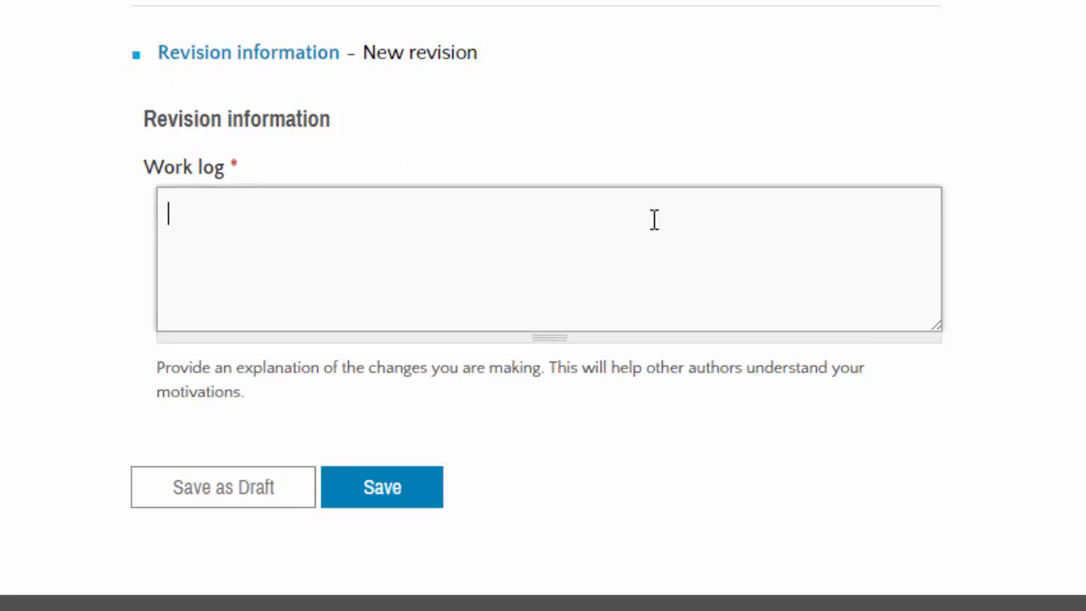
text(I took out a set)
key(BackSpace)
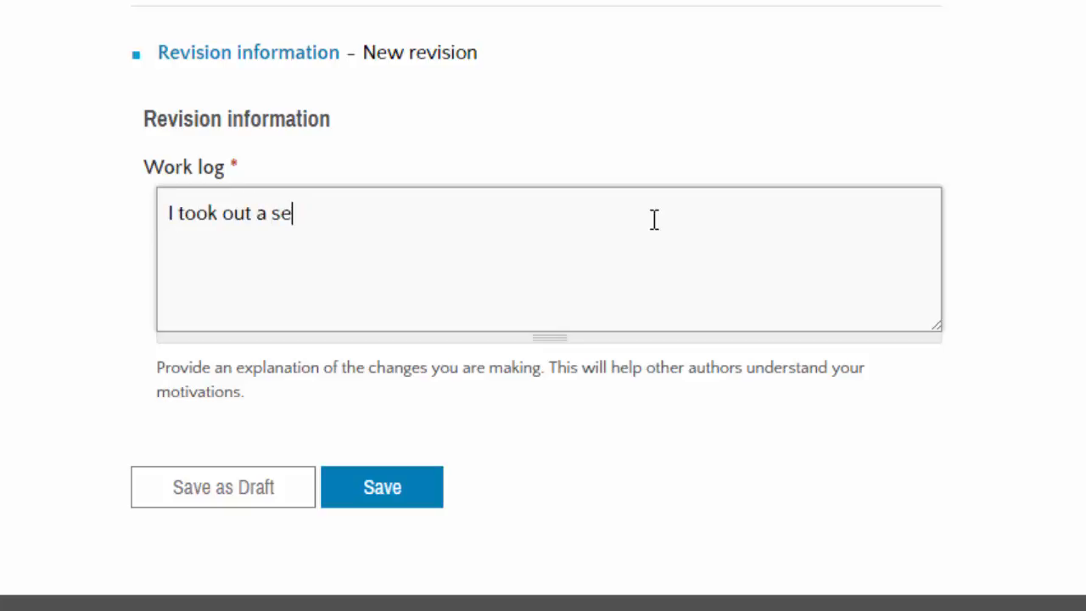
text(ntencew)
key(BackSpace)
text(becau)
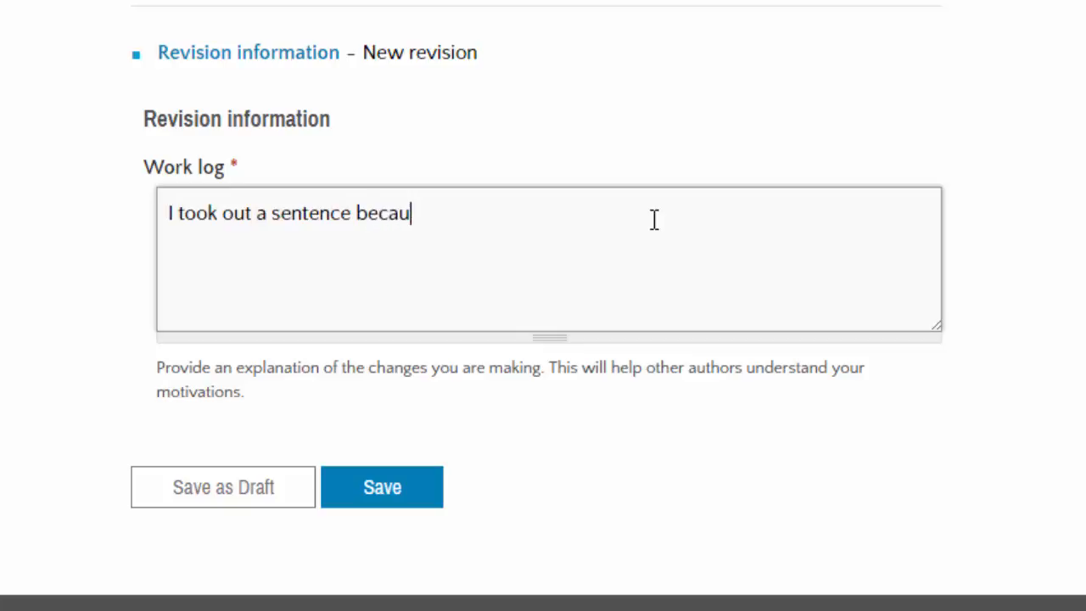
text(se I thought it was confusing.)
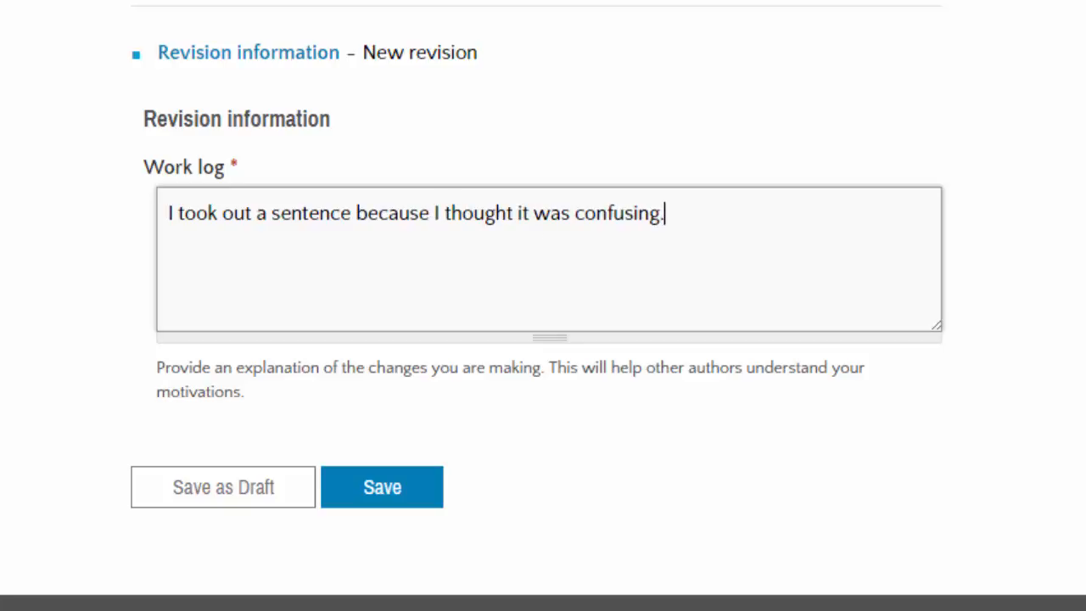
Step: Compare the tracked sentence changes at the start of the Overview text with the work log explanation, its guidance text and the saving options
scroll(950, 428, up, 20)
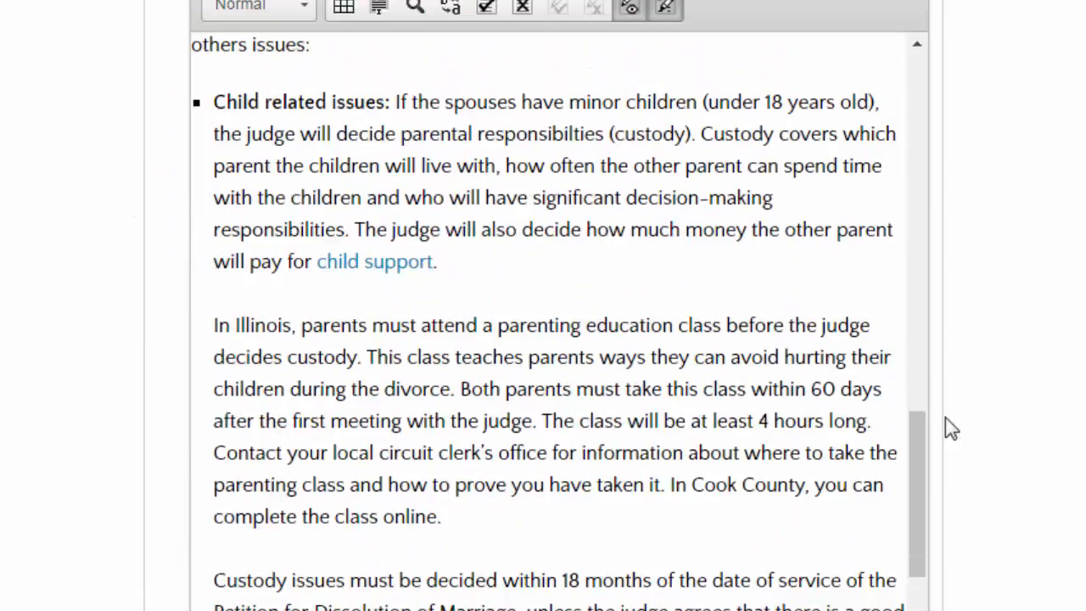
drag(916, 420, 916, 77)
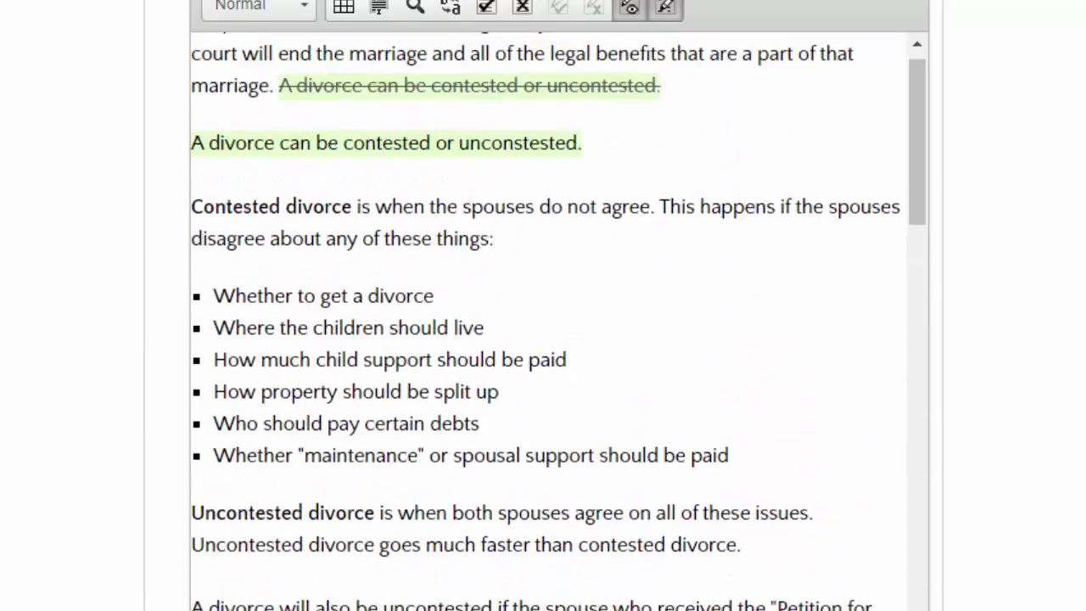
scroll(542, 305, down, 20)
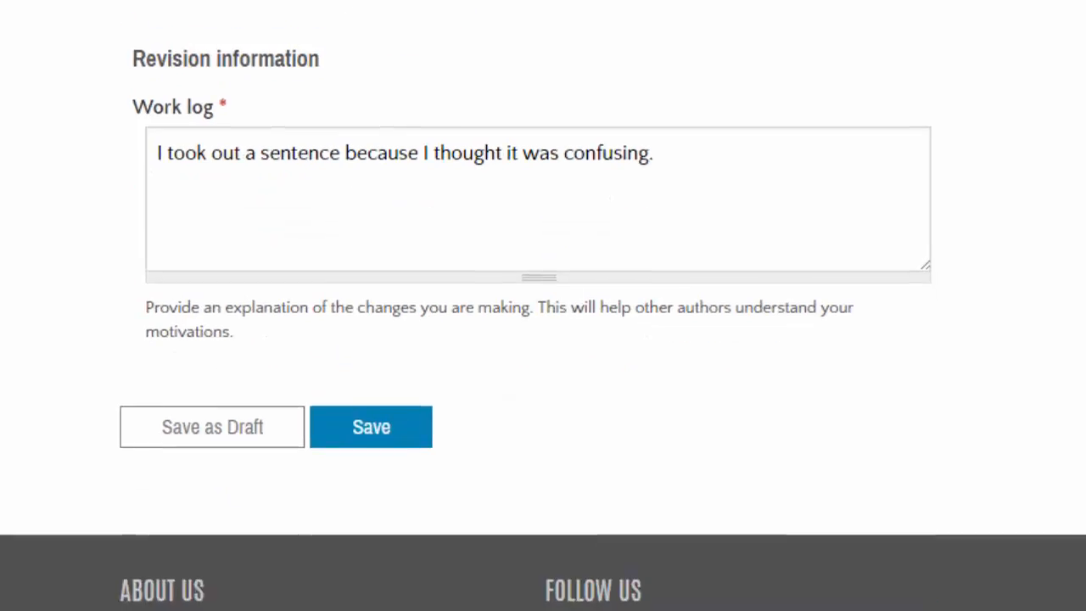
scroll(543, 306, up, 2)
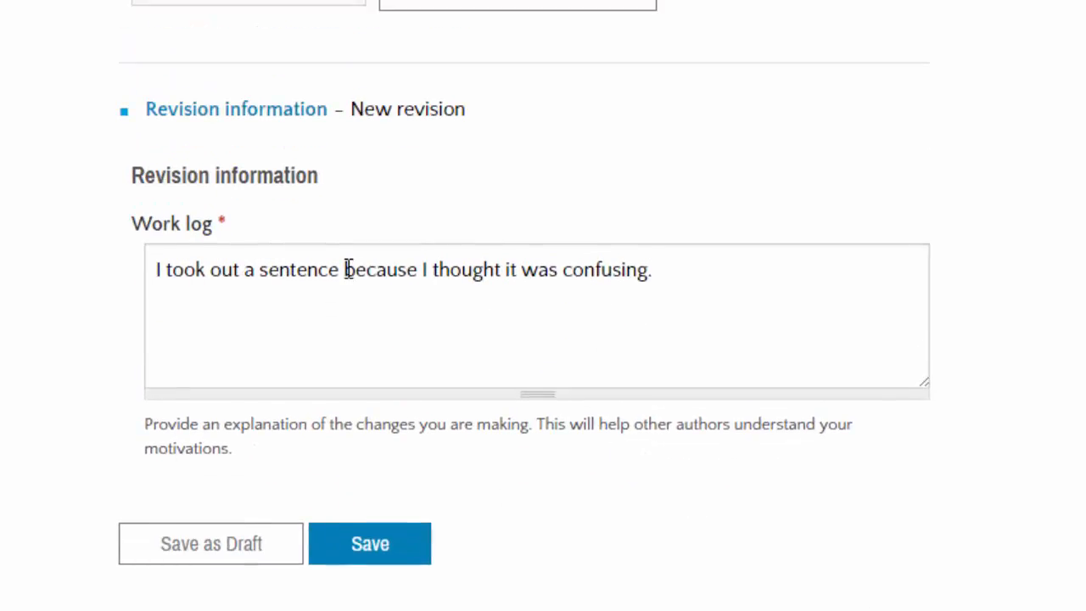
drag(342, 270, 670, 252)
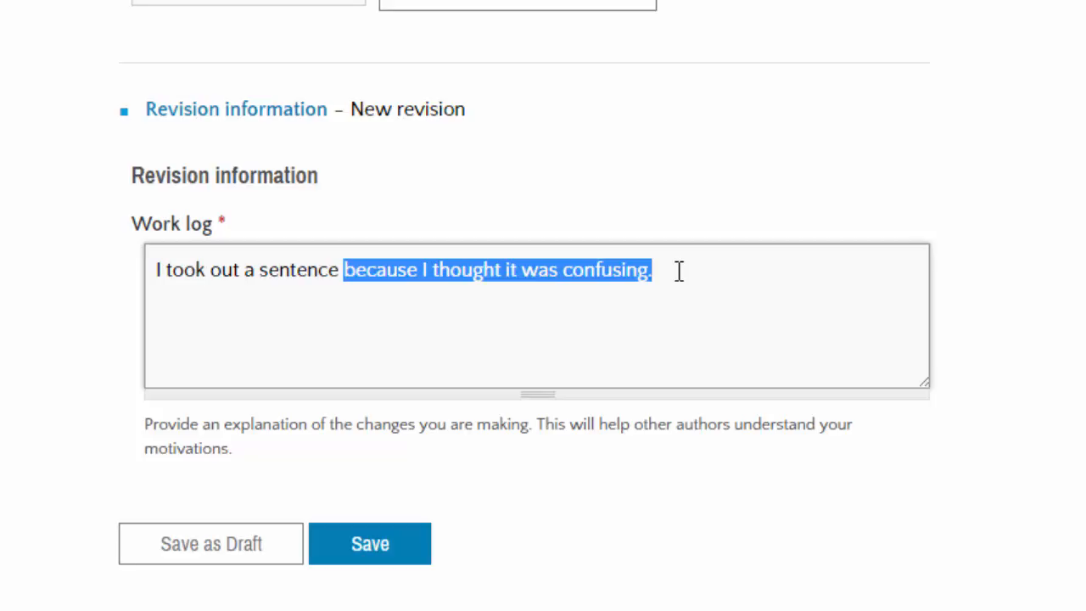
click(679, 269)
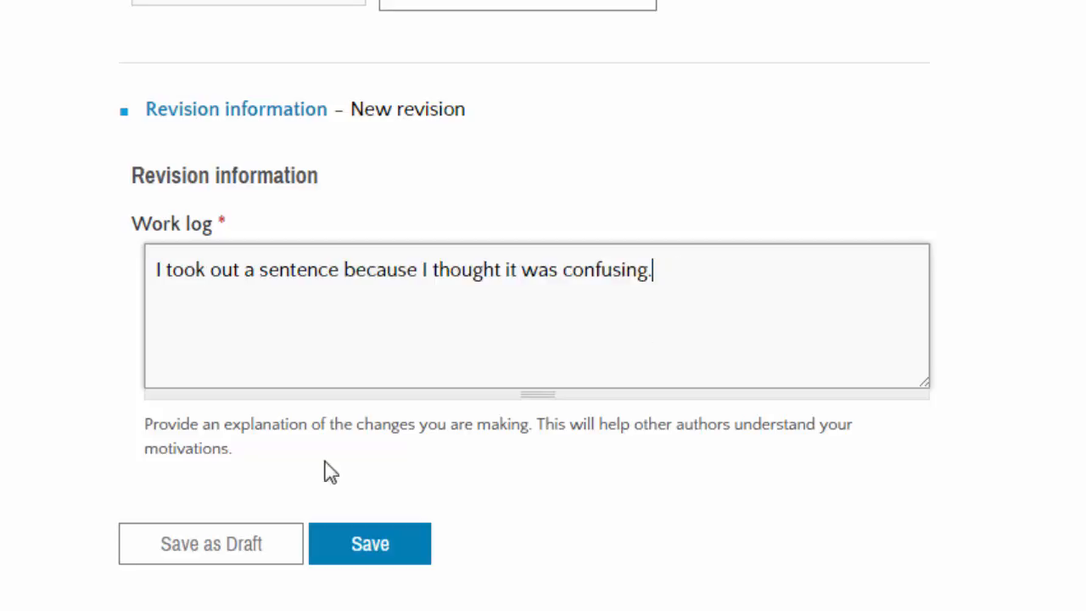
drag(233, 449, 534, 415)
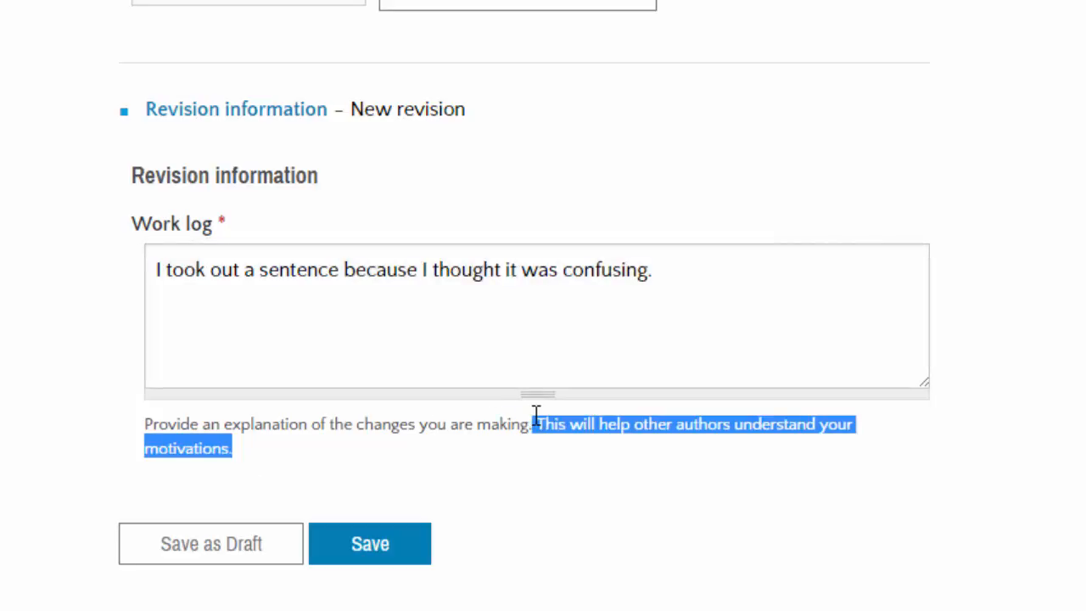
click(536, 416)
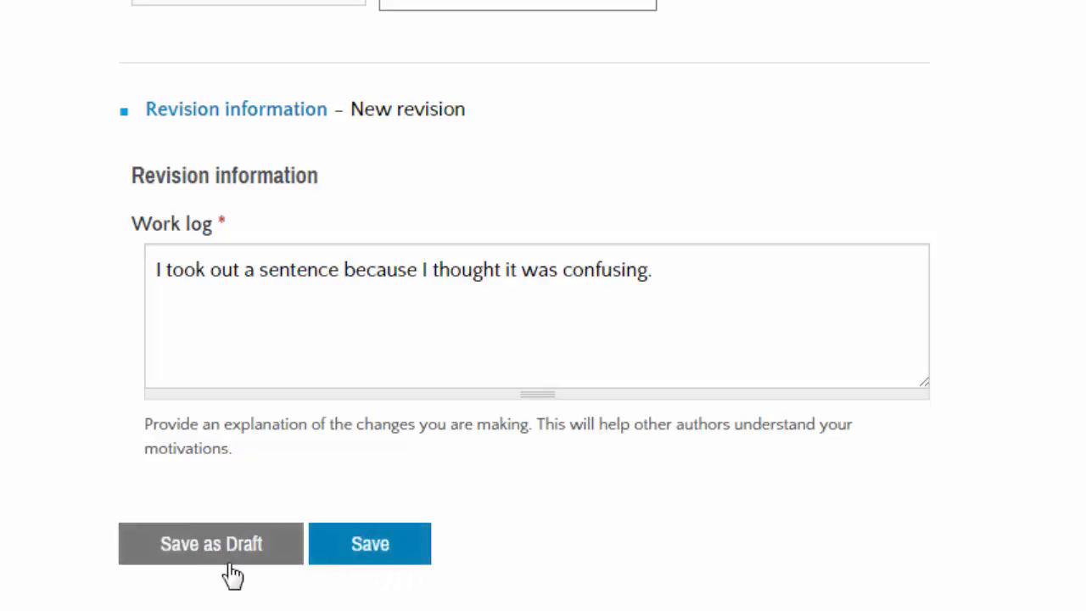
click(208, 548)
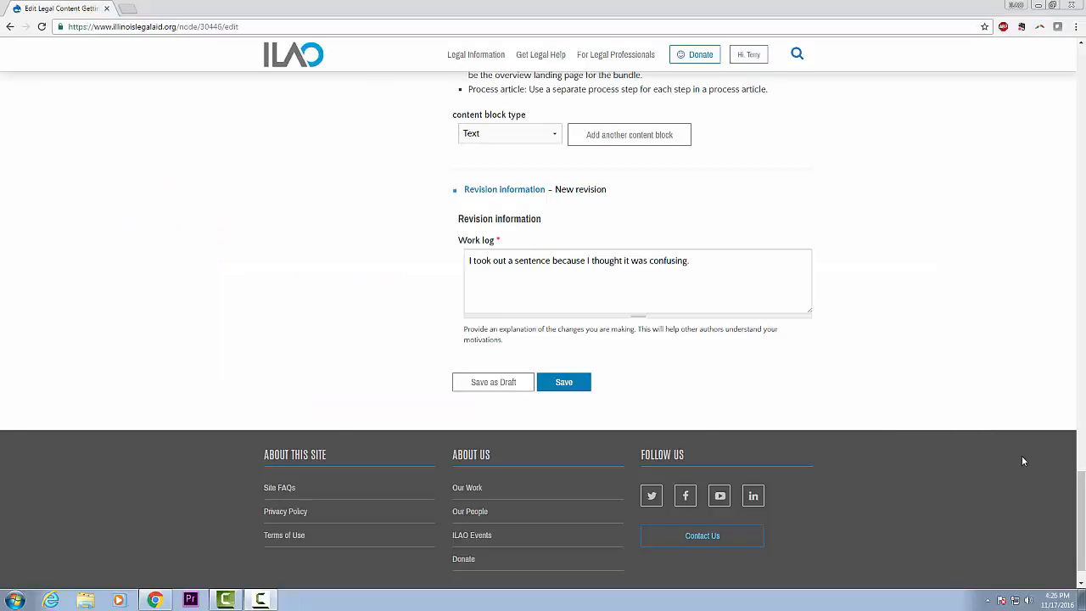
drag(1080, 480, 1069, 143)
drag(665, 271, 517, 243)
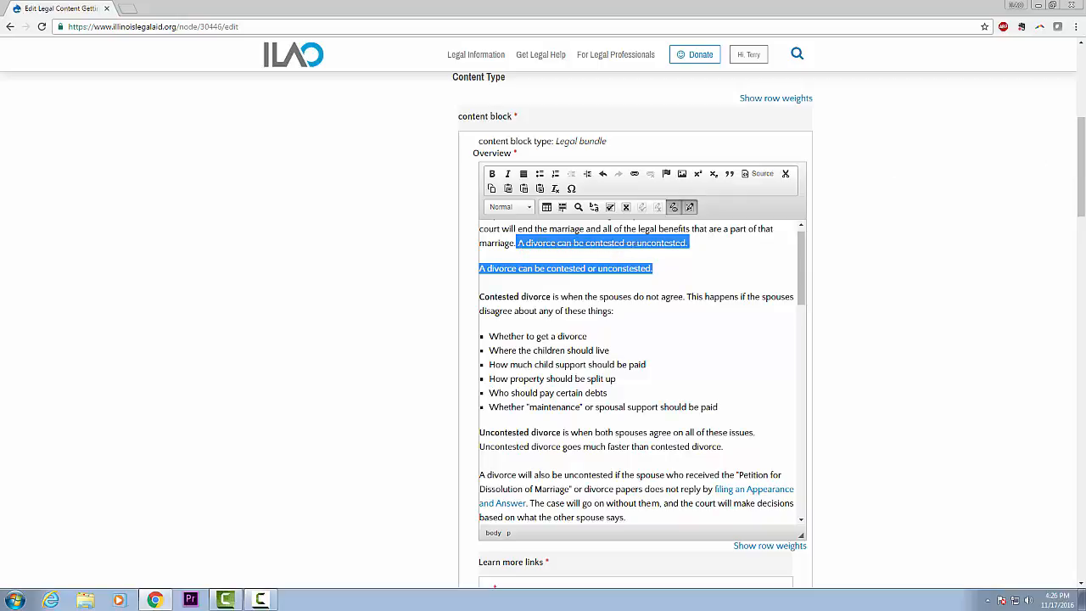
drag(1079, 161, 1031, 522)
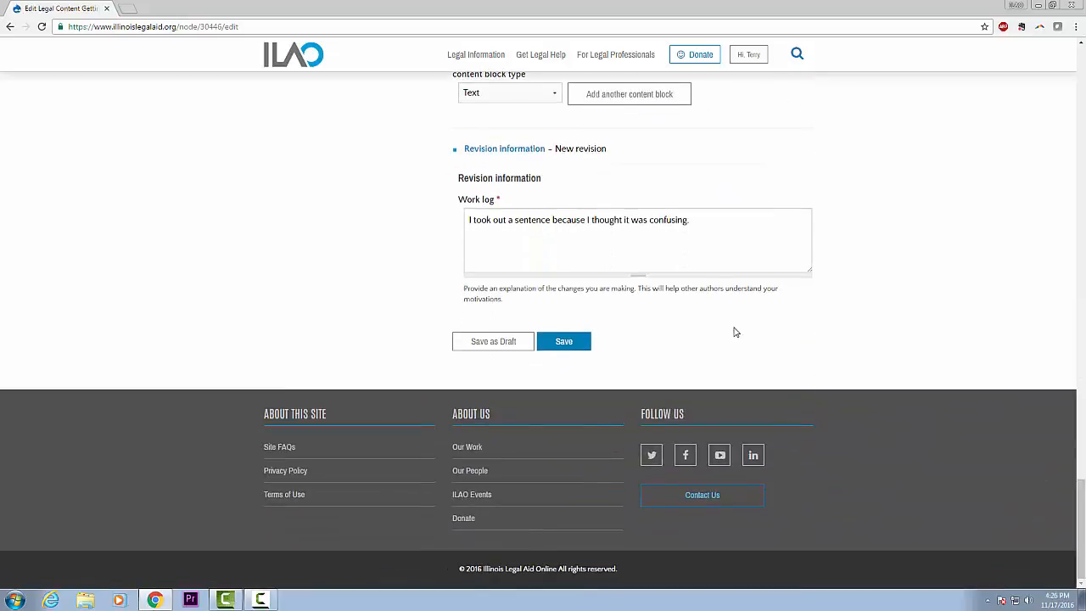
Step: Replace the work log text with "Content team, please look into paragraph 2, I think there is a recent case that changes the law here."
drag(726, 228, 468, 221)
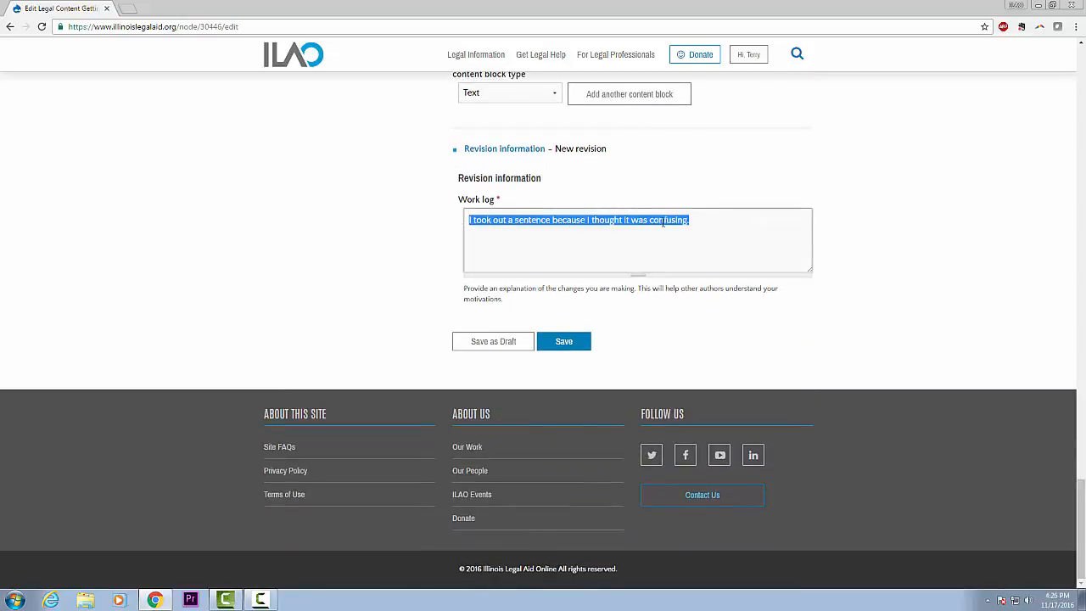
text(COnten)
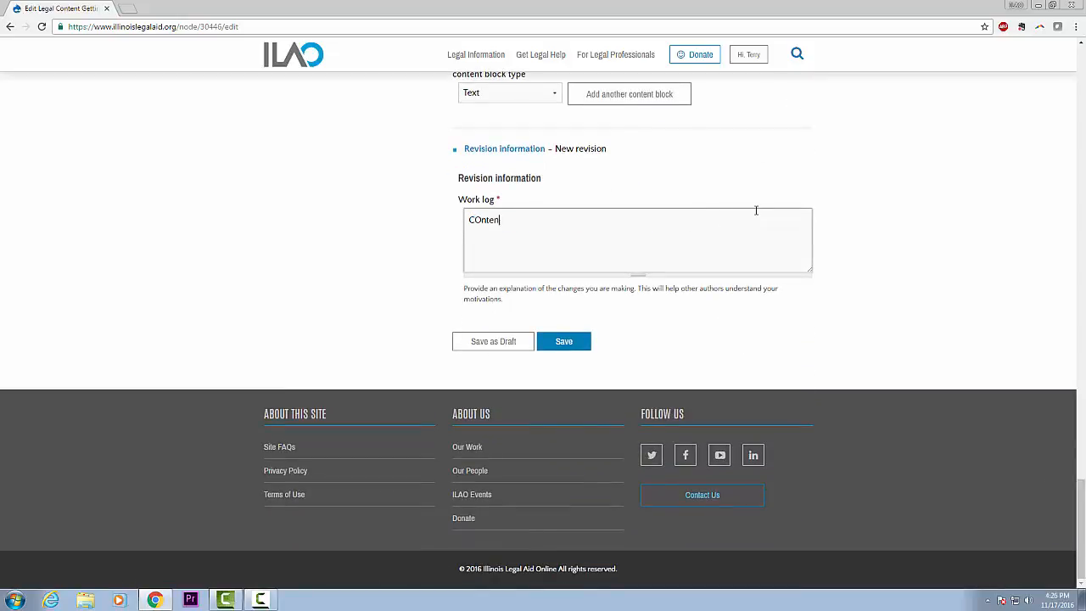
text(t team, please)
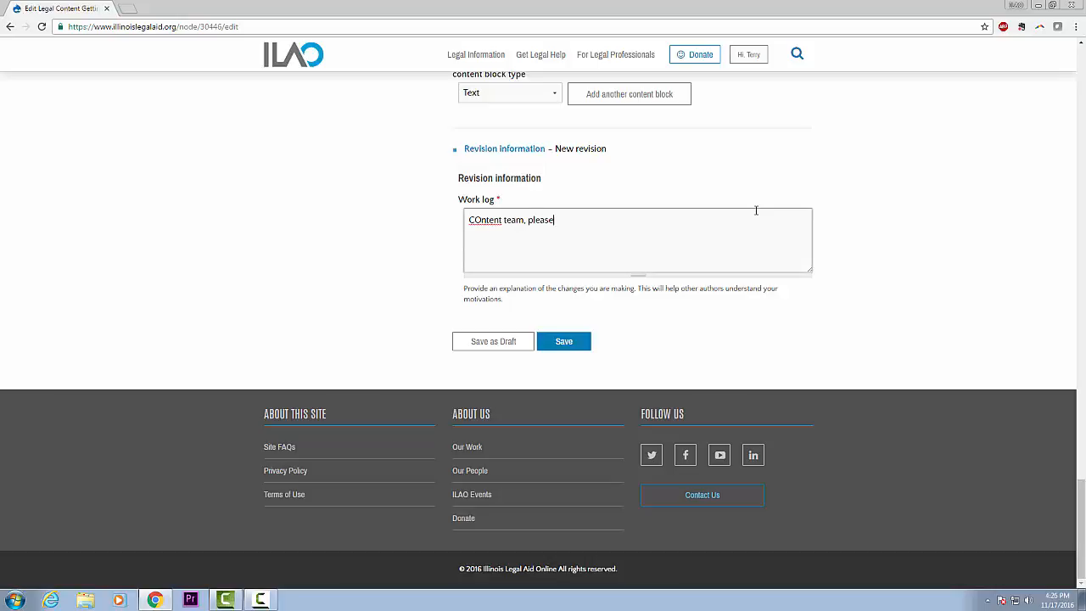
text( look into paragraph 2, I think there is a)
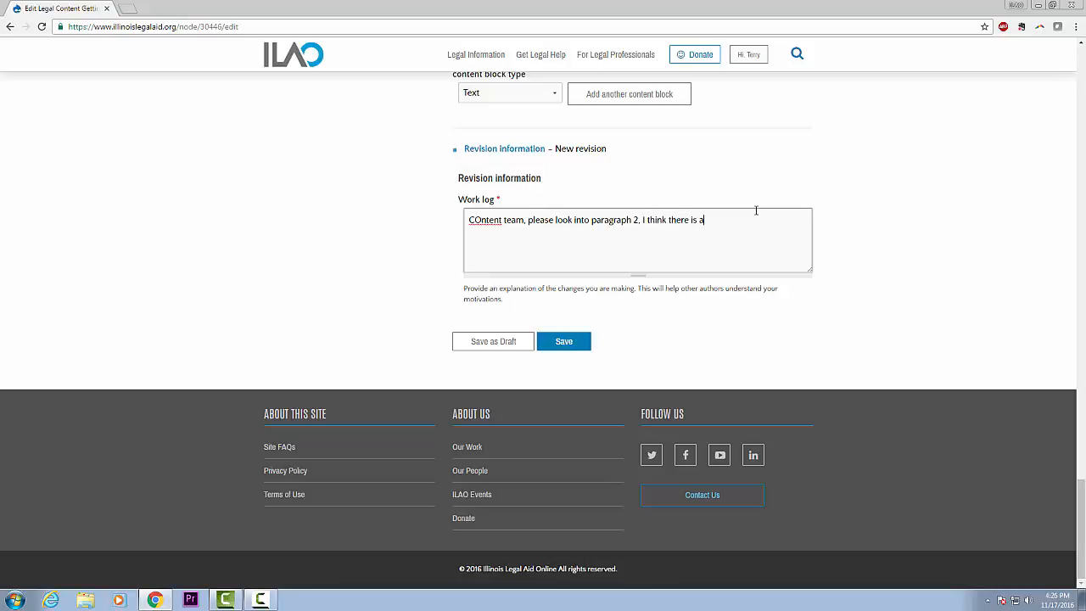
text( recent case that changes the law here.)
key(Right)
key(Delete)
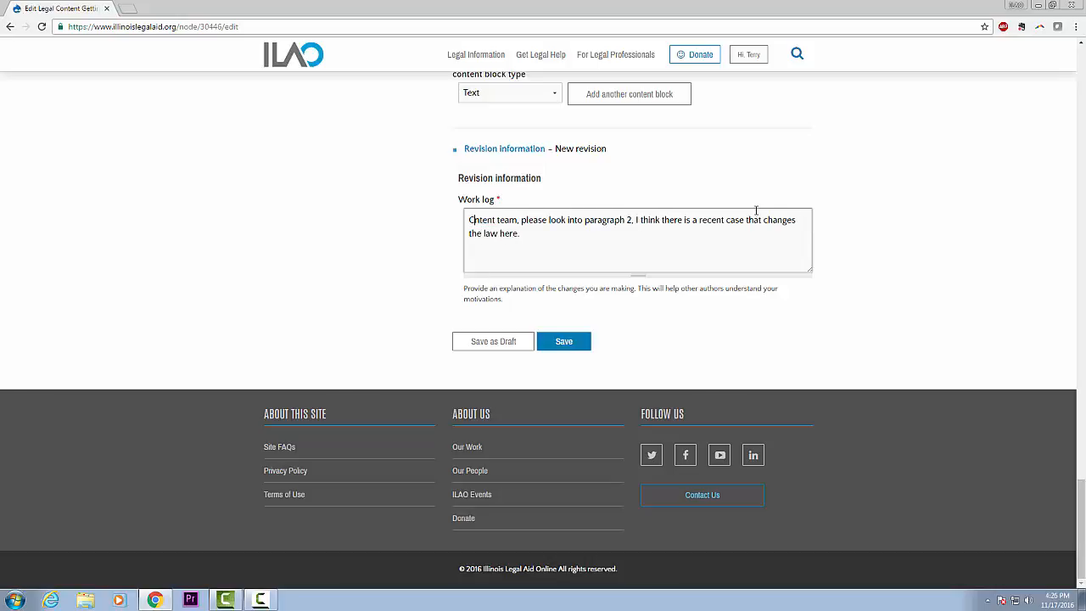
text(o)
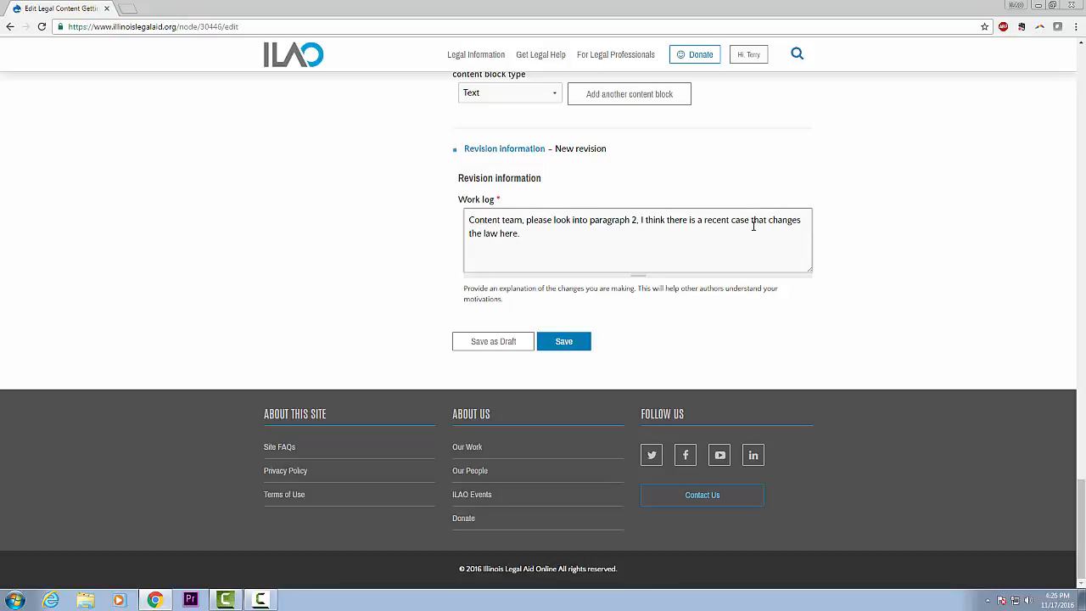